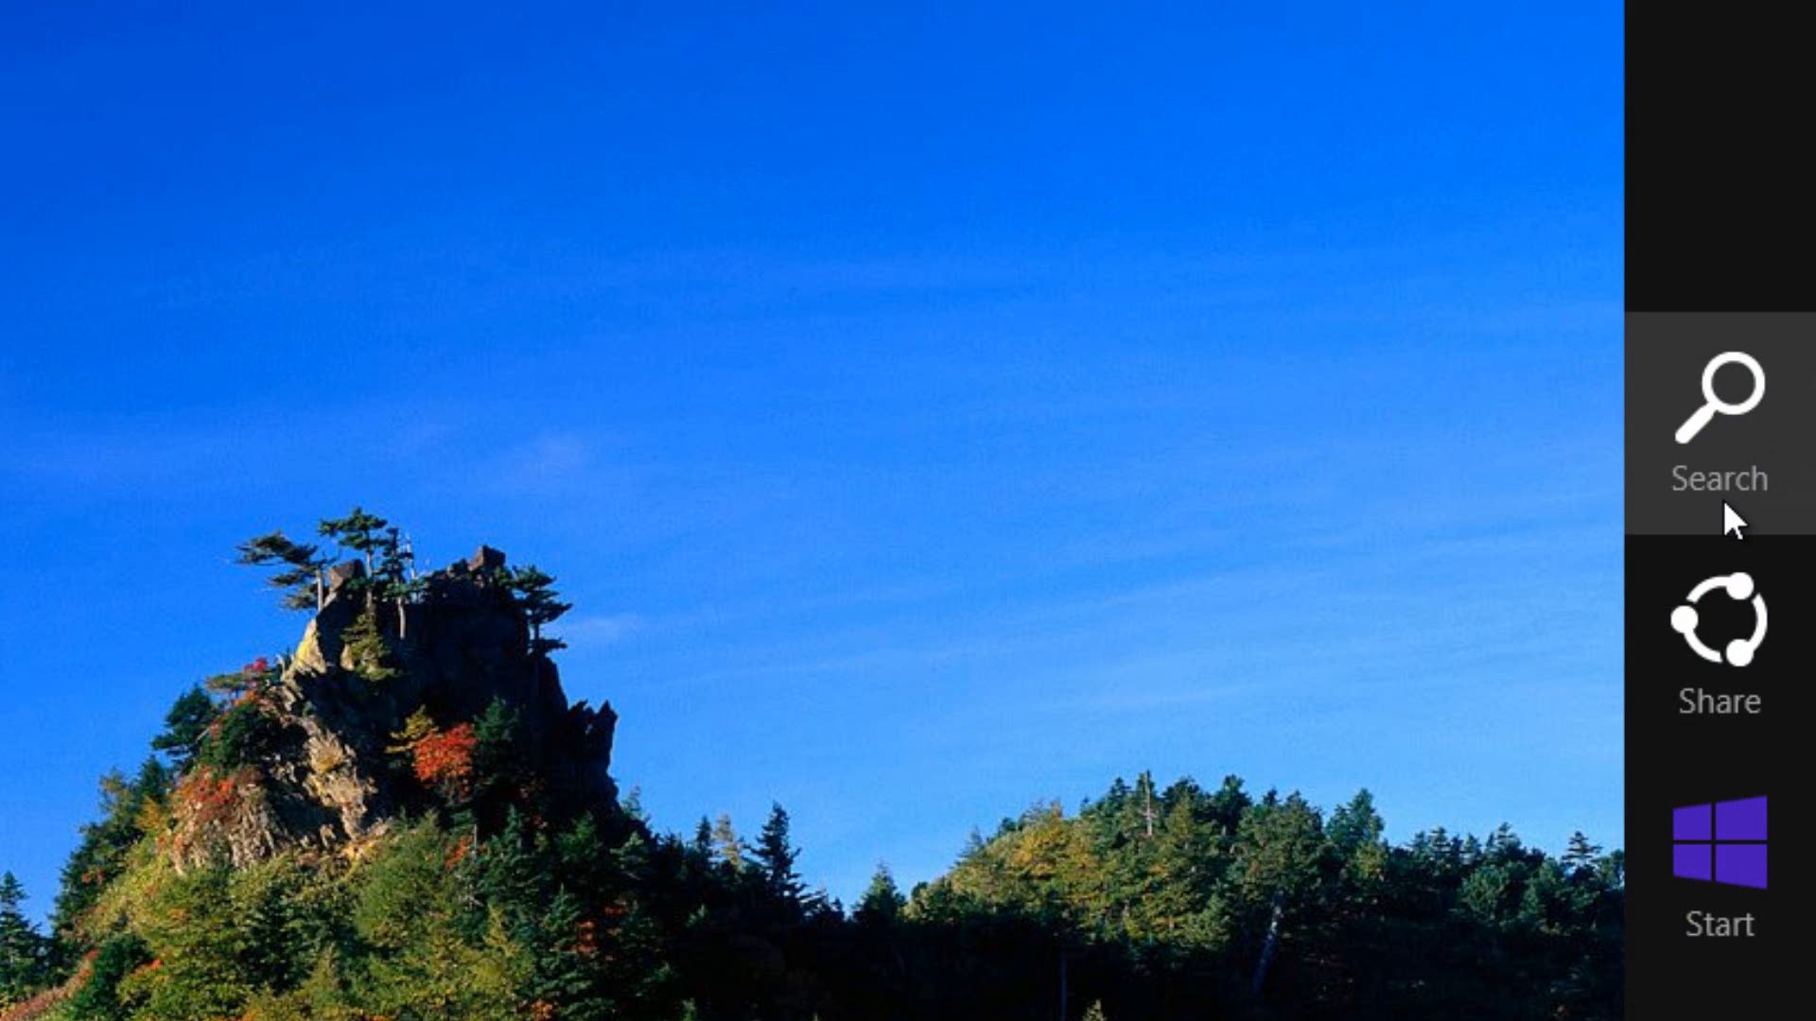
Start a system-wide search from the Search charm for 'file'
{"action": "left_click", "coordinate": [1723, 489]}
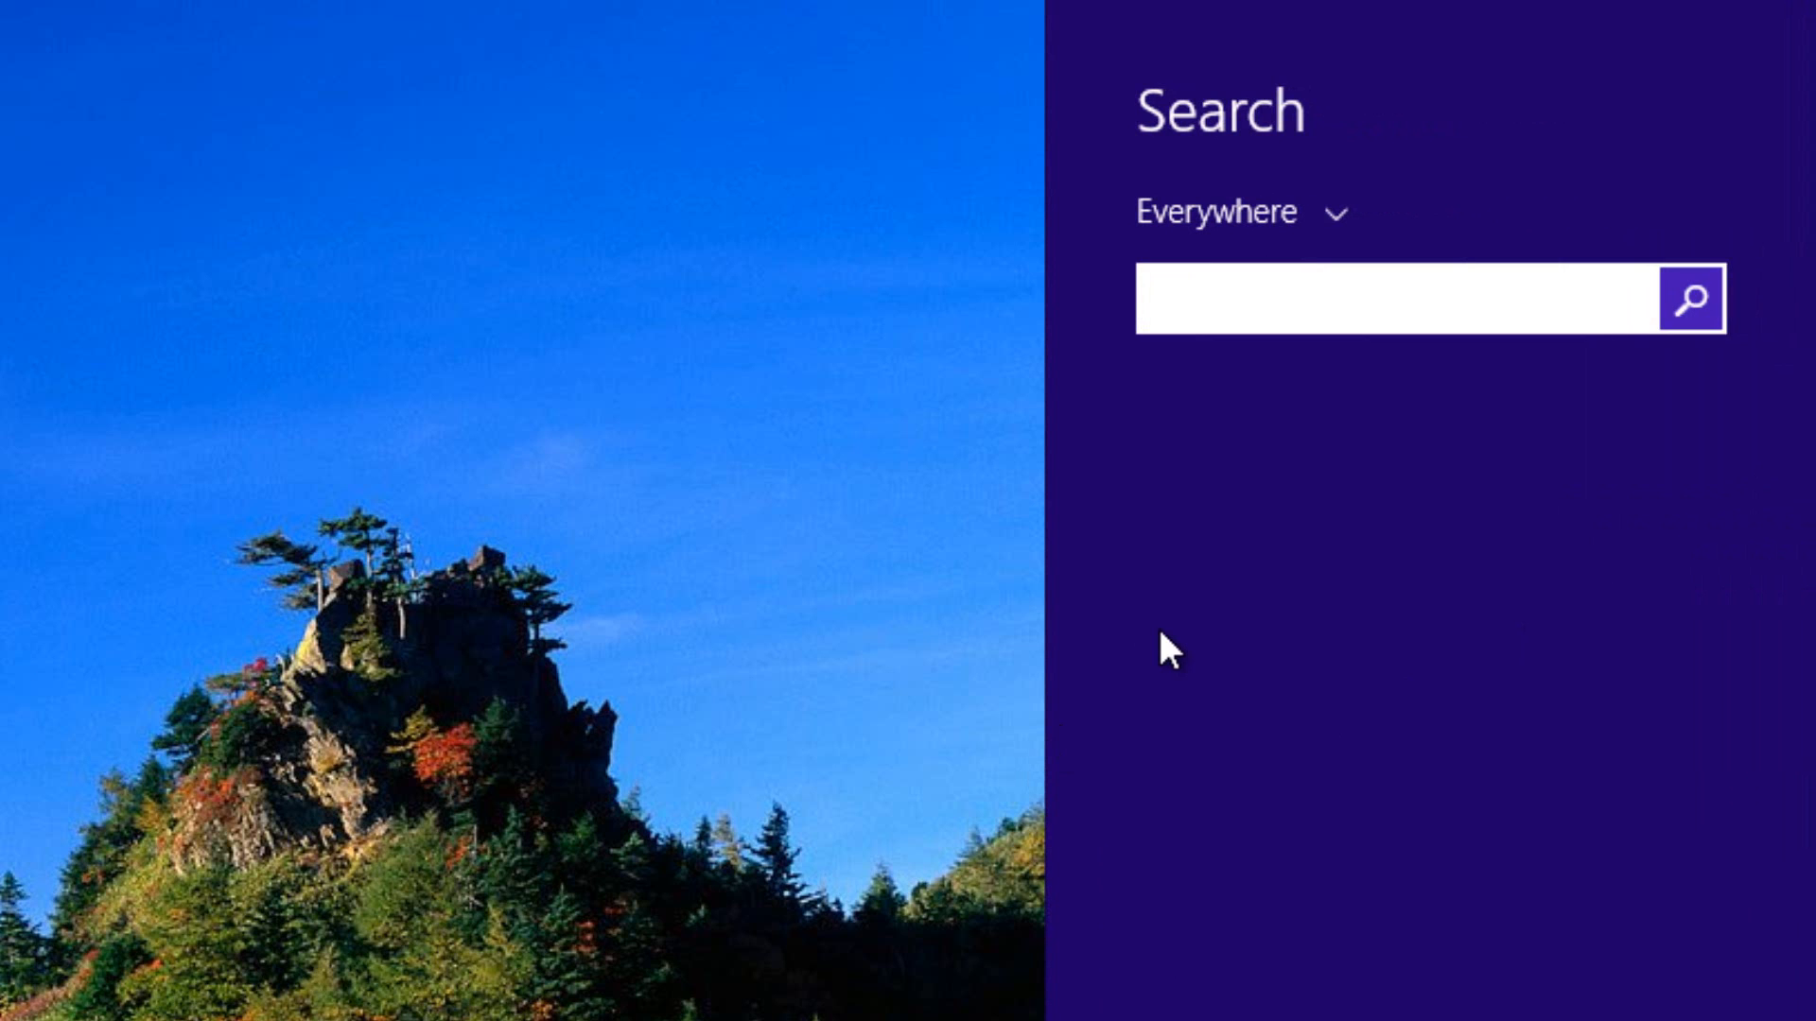
{"action": "type", "text": "file Explorer"}
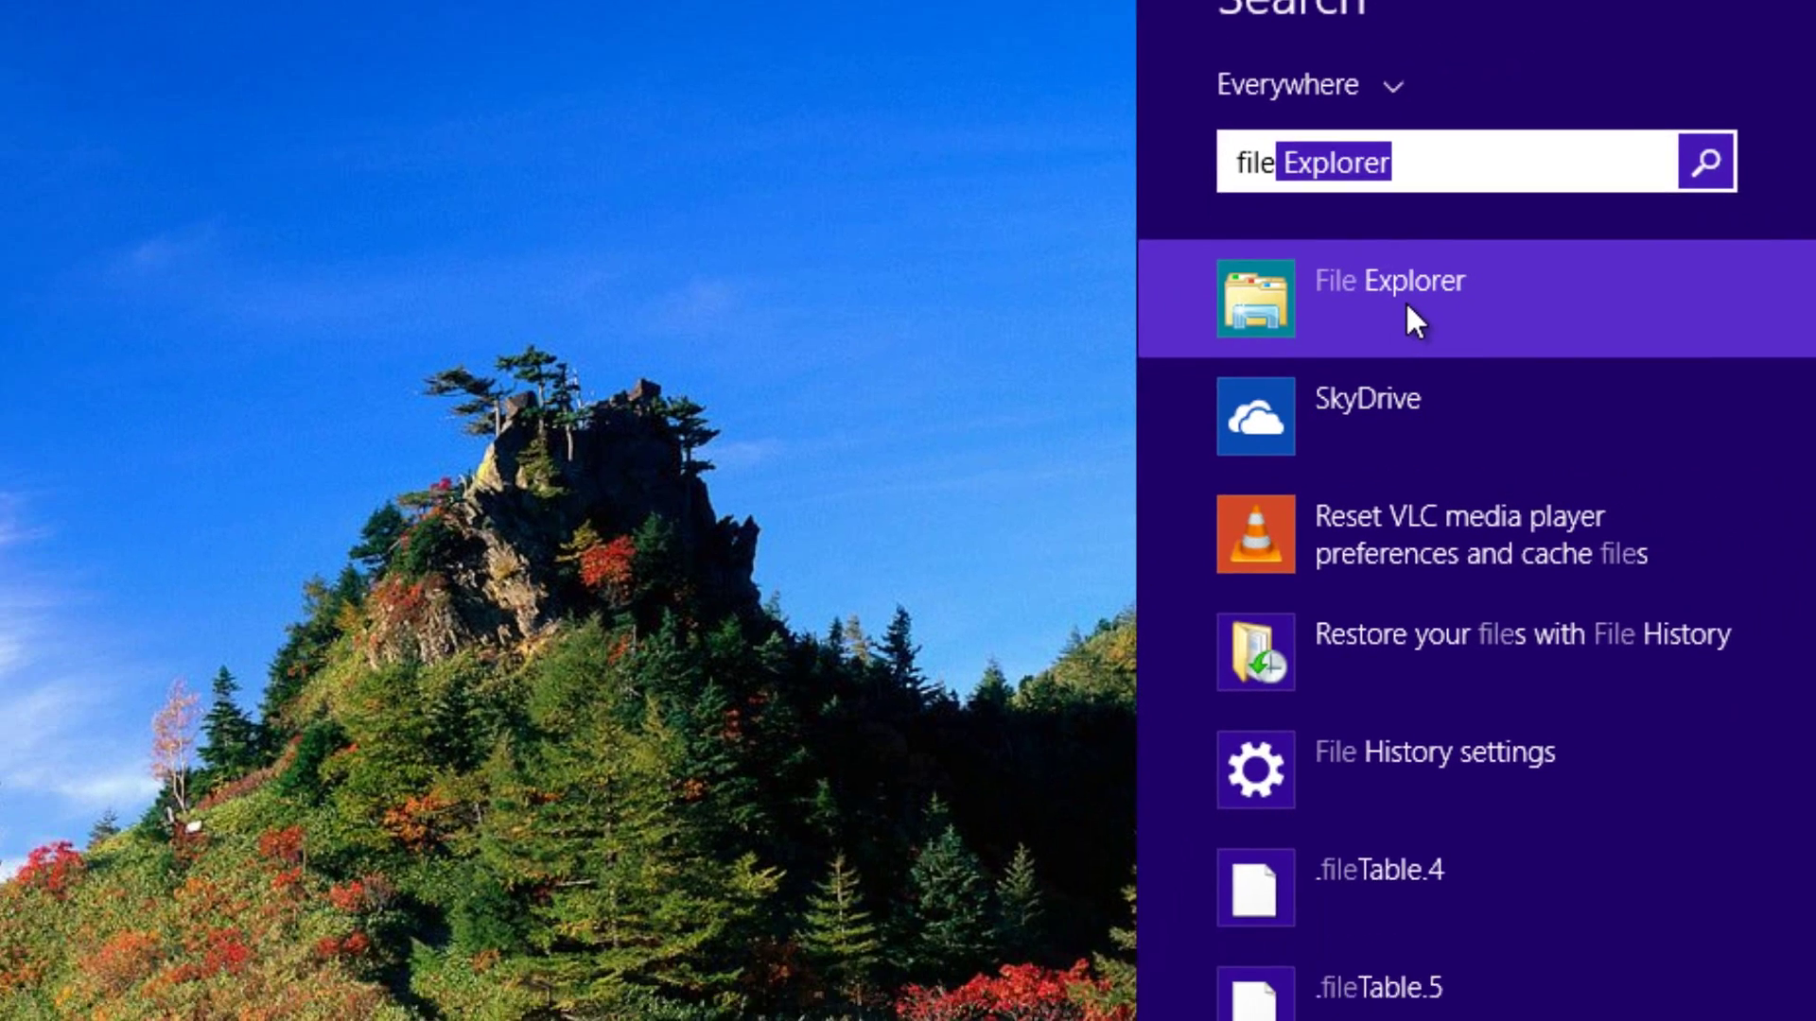
Launch File Explorer, confirm Hidden items is shown under View, and close the window
{"action": "left_click", "coordinate": [1350, 456]}
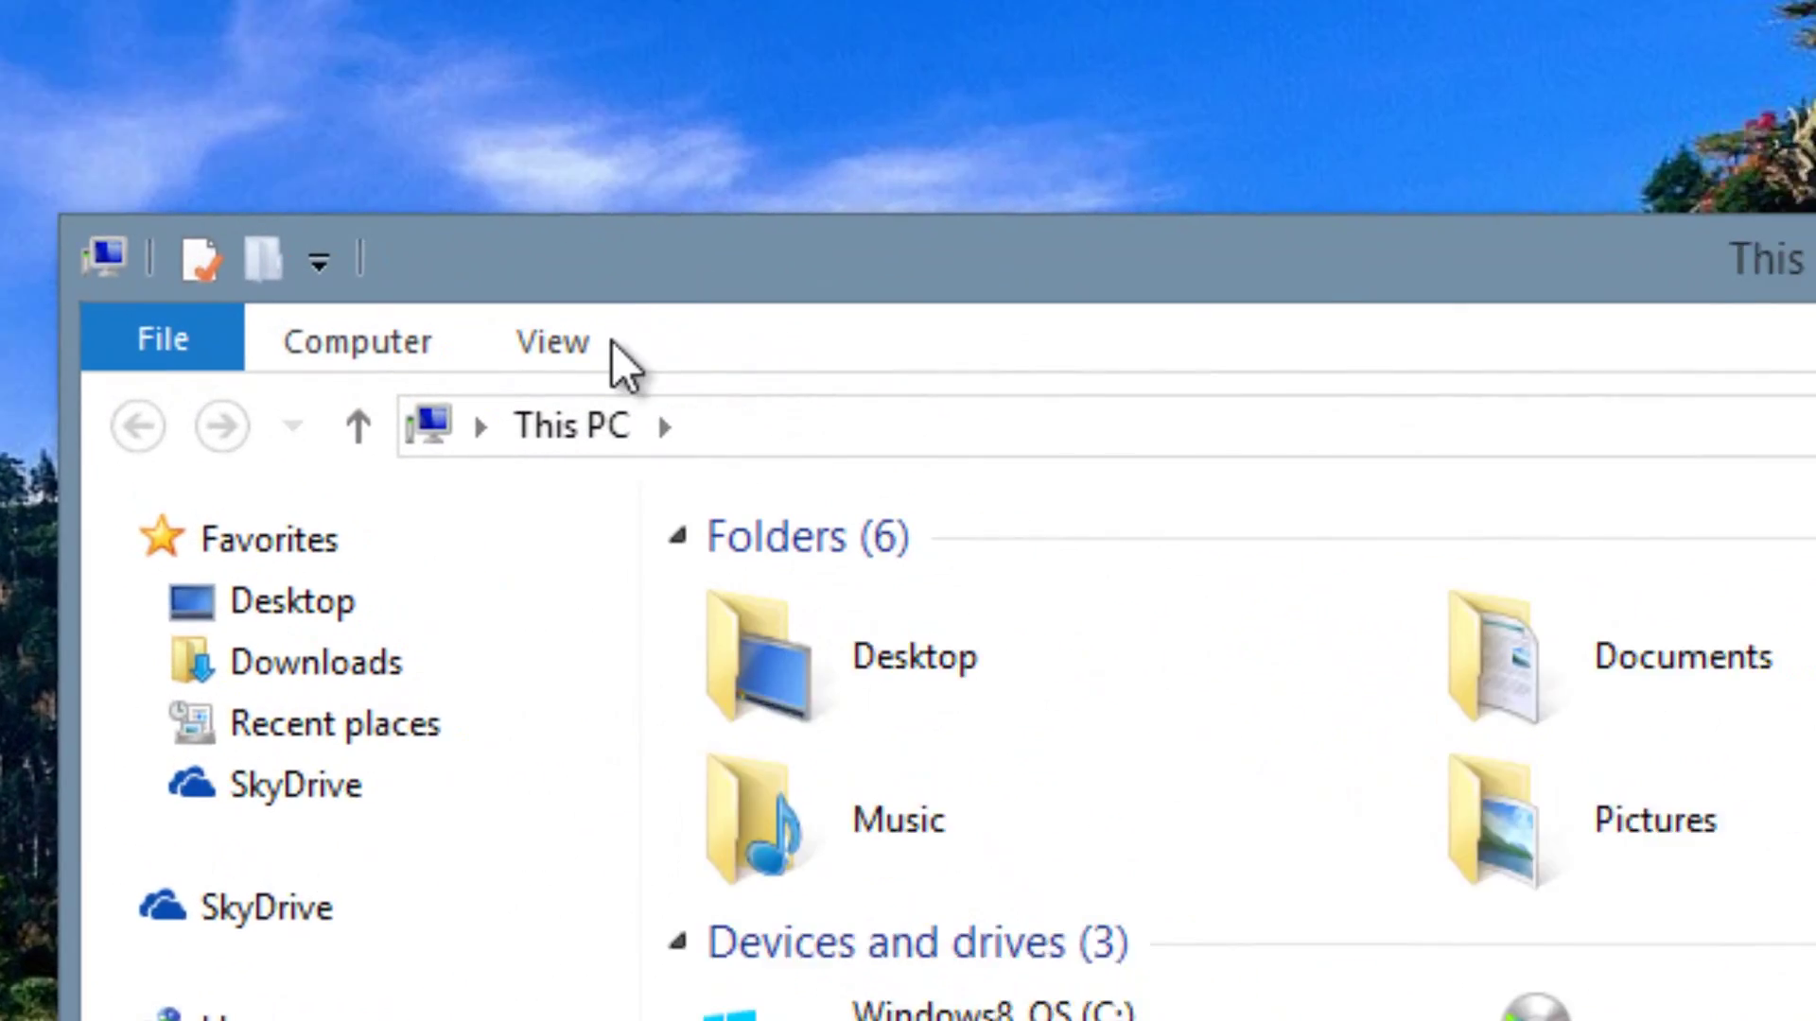
{"action": "left_click", "coordinate": [472, 241]}
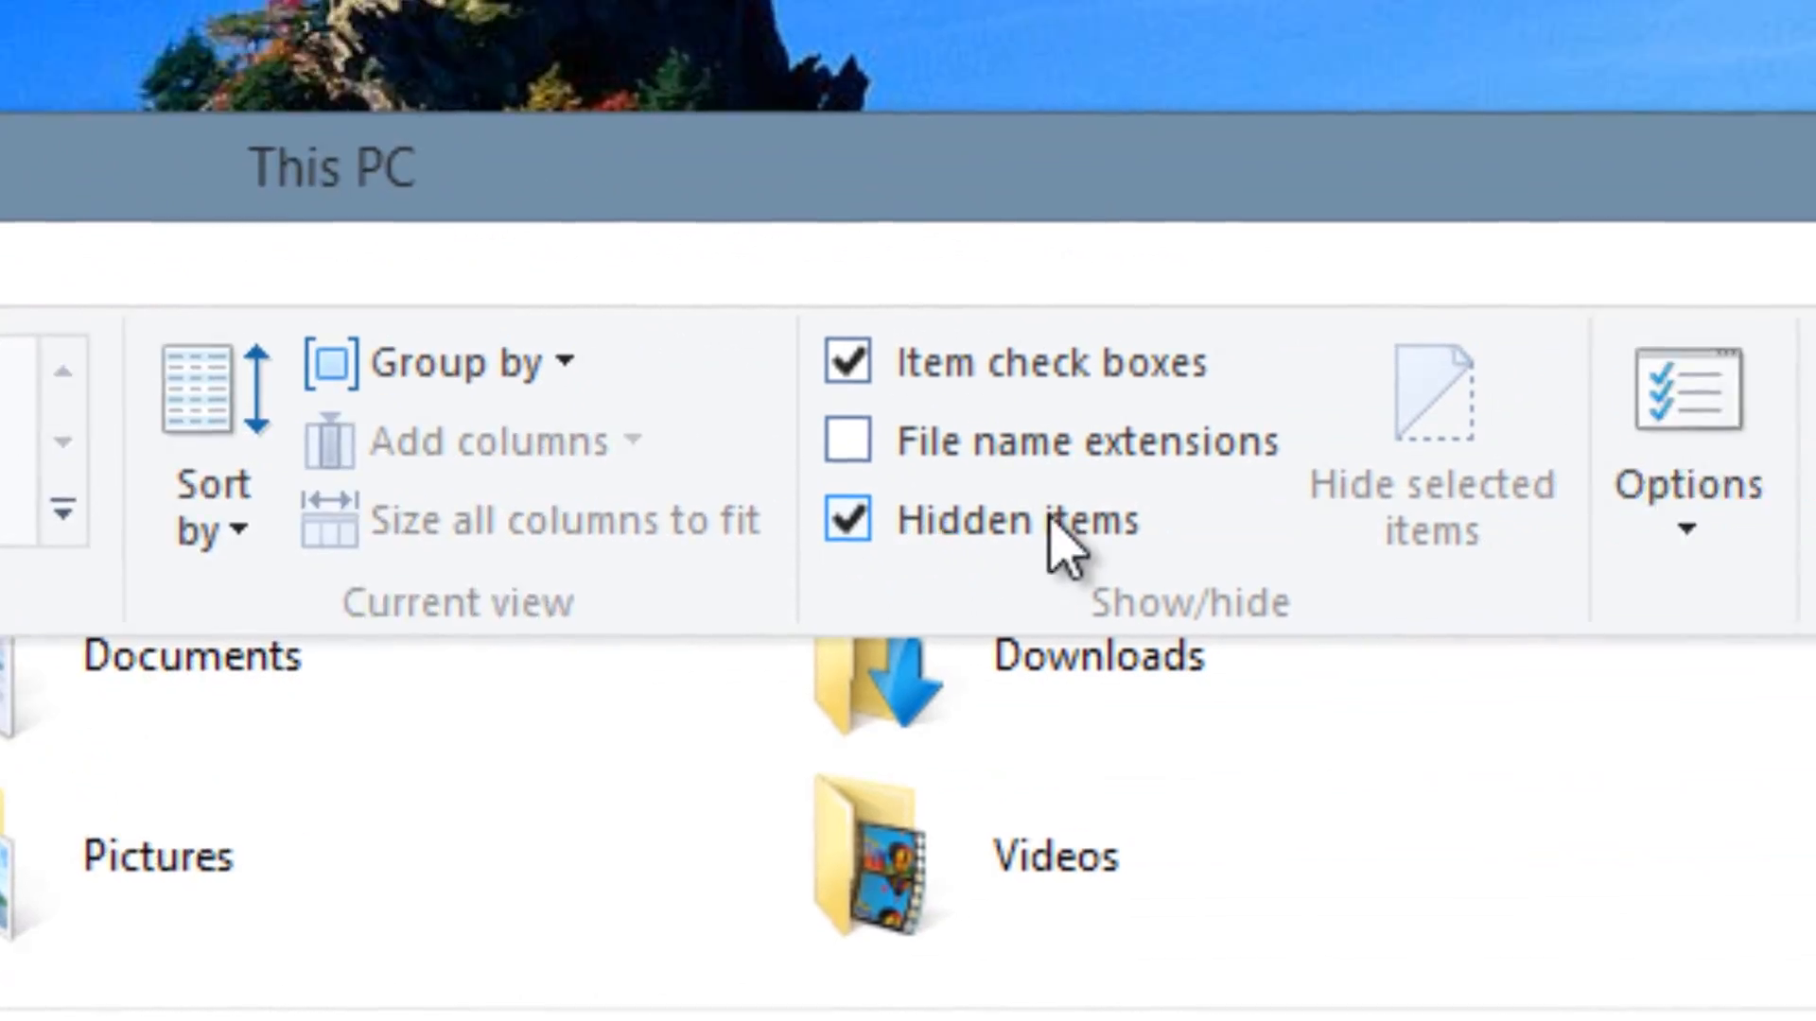
{"action": "left_click", "coordinate": [1589, 192]}
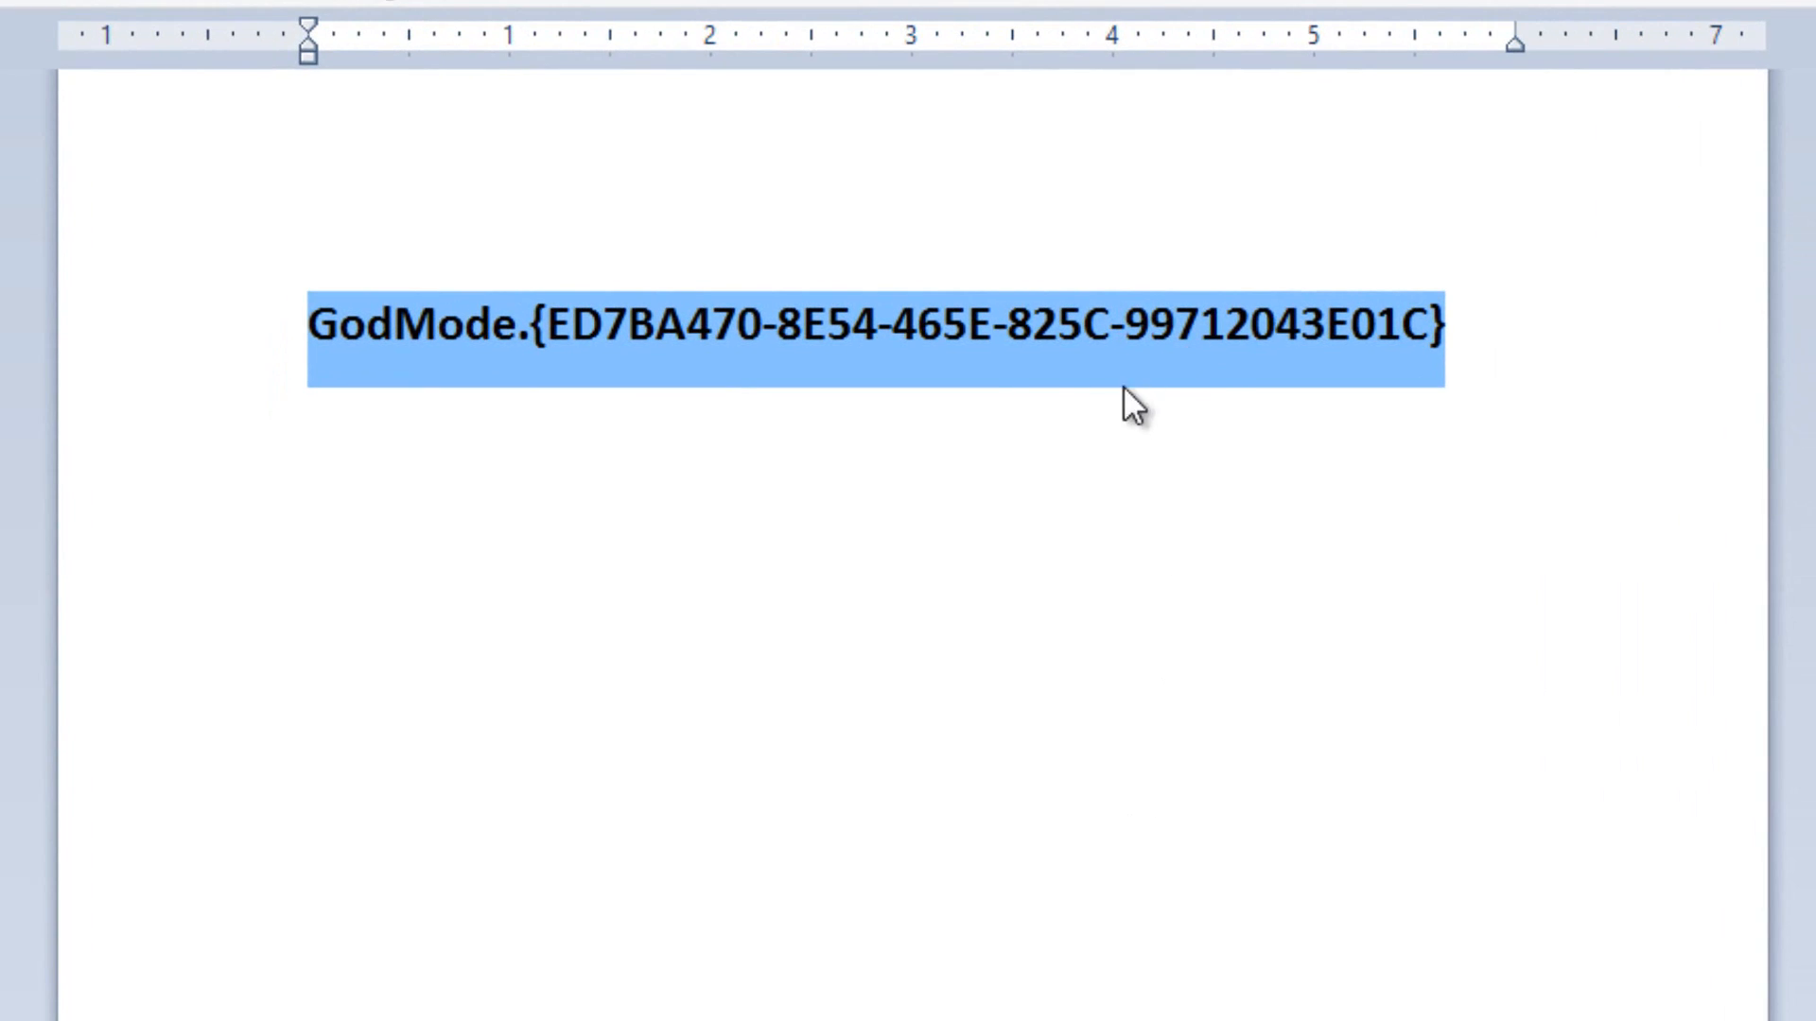
Select the whole GodMode.{ED7BA470-8E54-465E-825C-99712043E01C} line in WordPad and copy it
{"action": "left_click", "coordinate": [691, 448]}
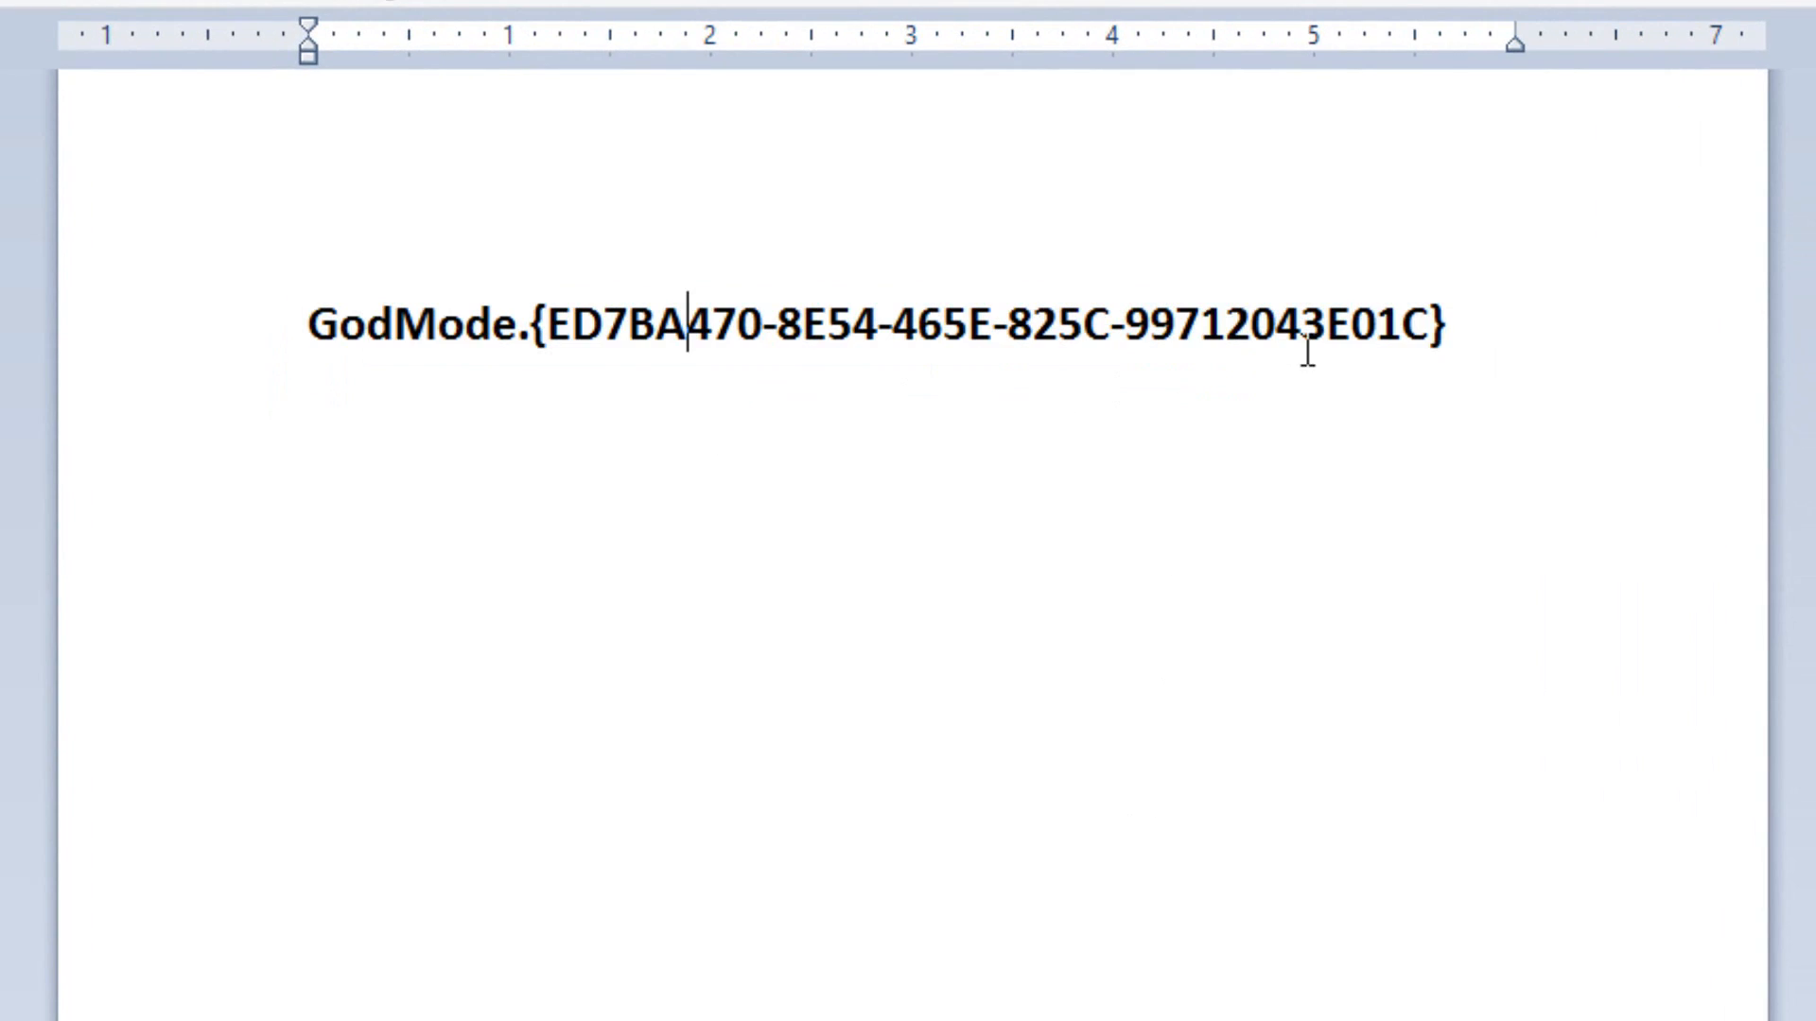
{"action": "left_click_drag", "start_coordinate": [1463, 337], "coordinate": [374, 353]}
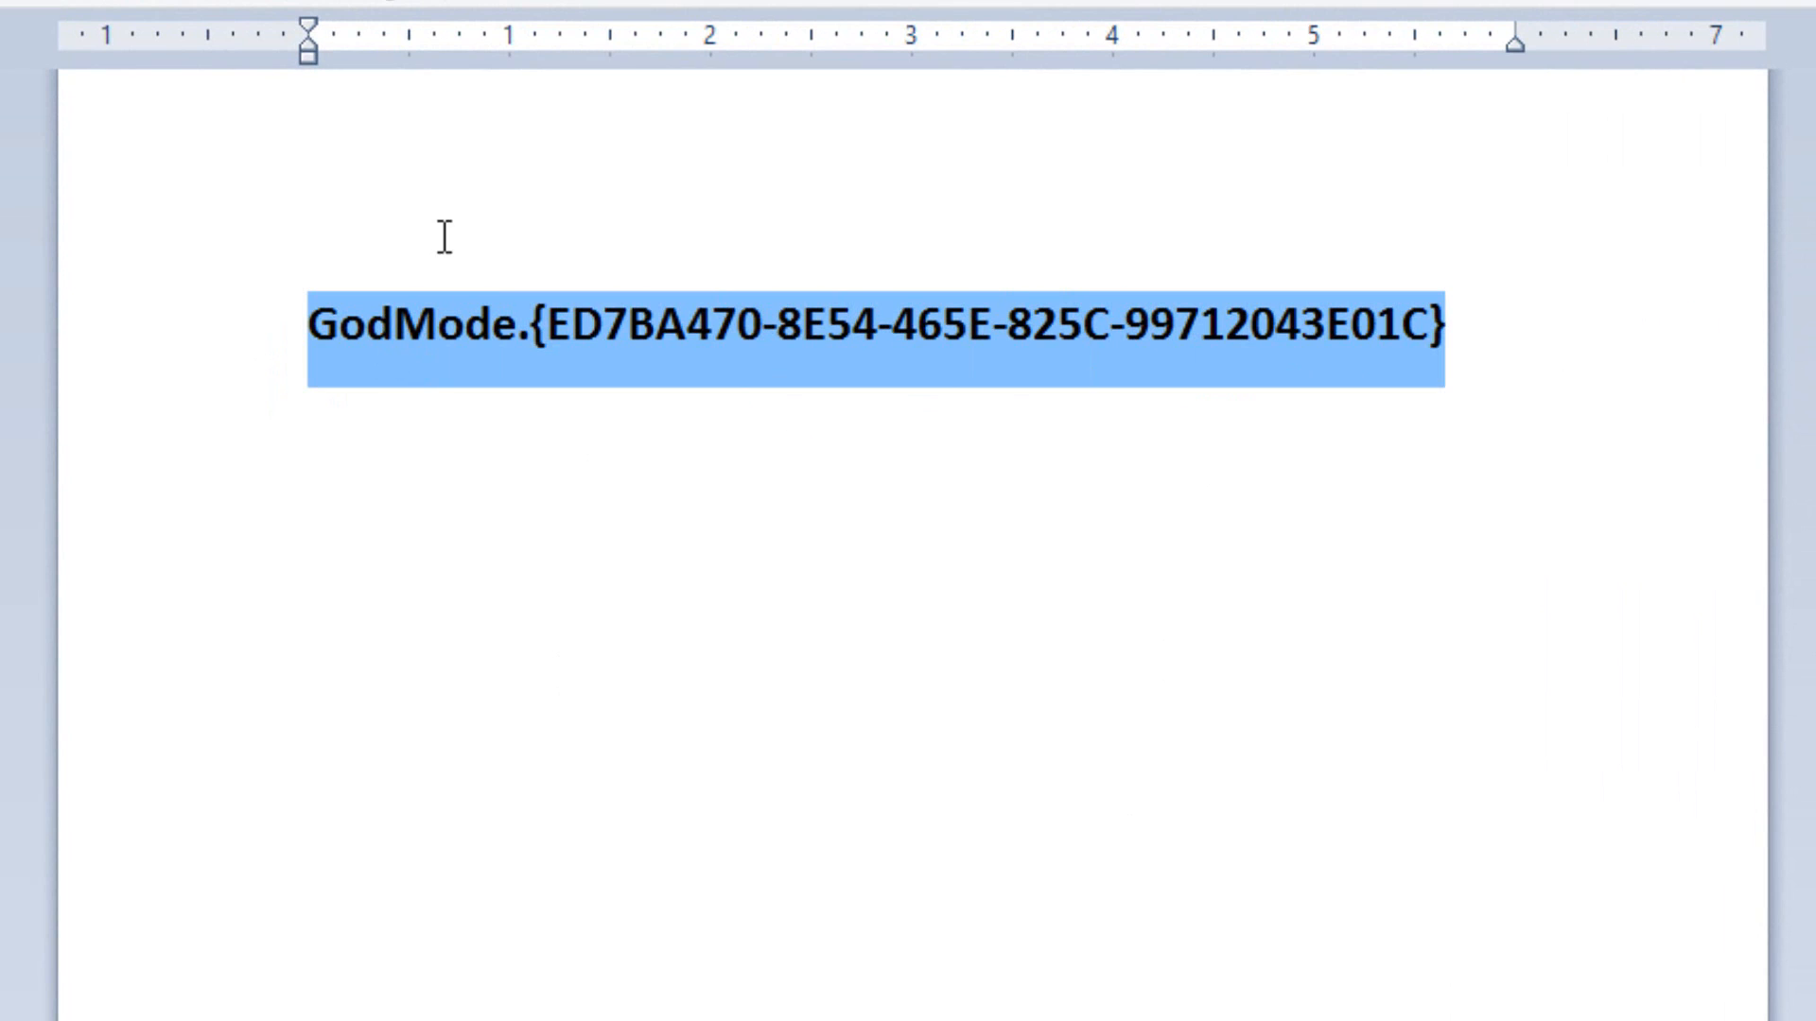
{"action": "right_click", "coordinate": [433, 334]}
{"action": "left_click", "coordinate": [394, 412]}
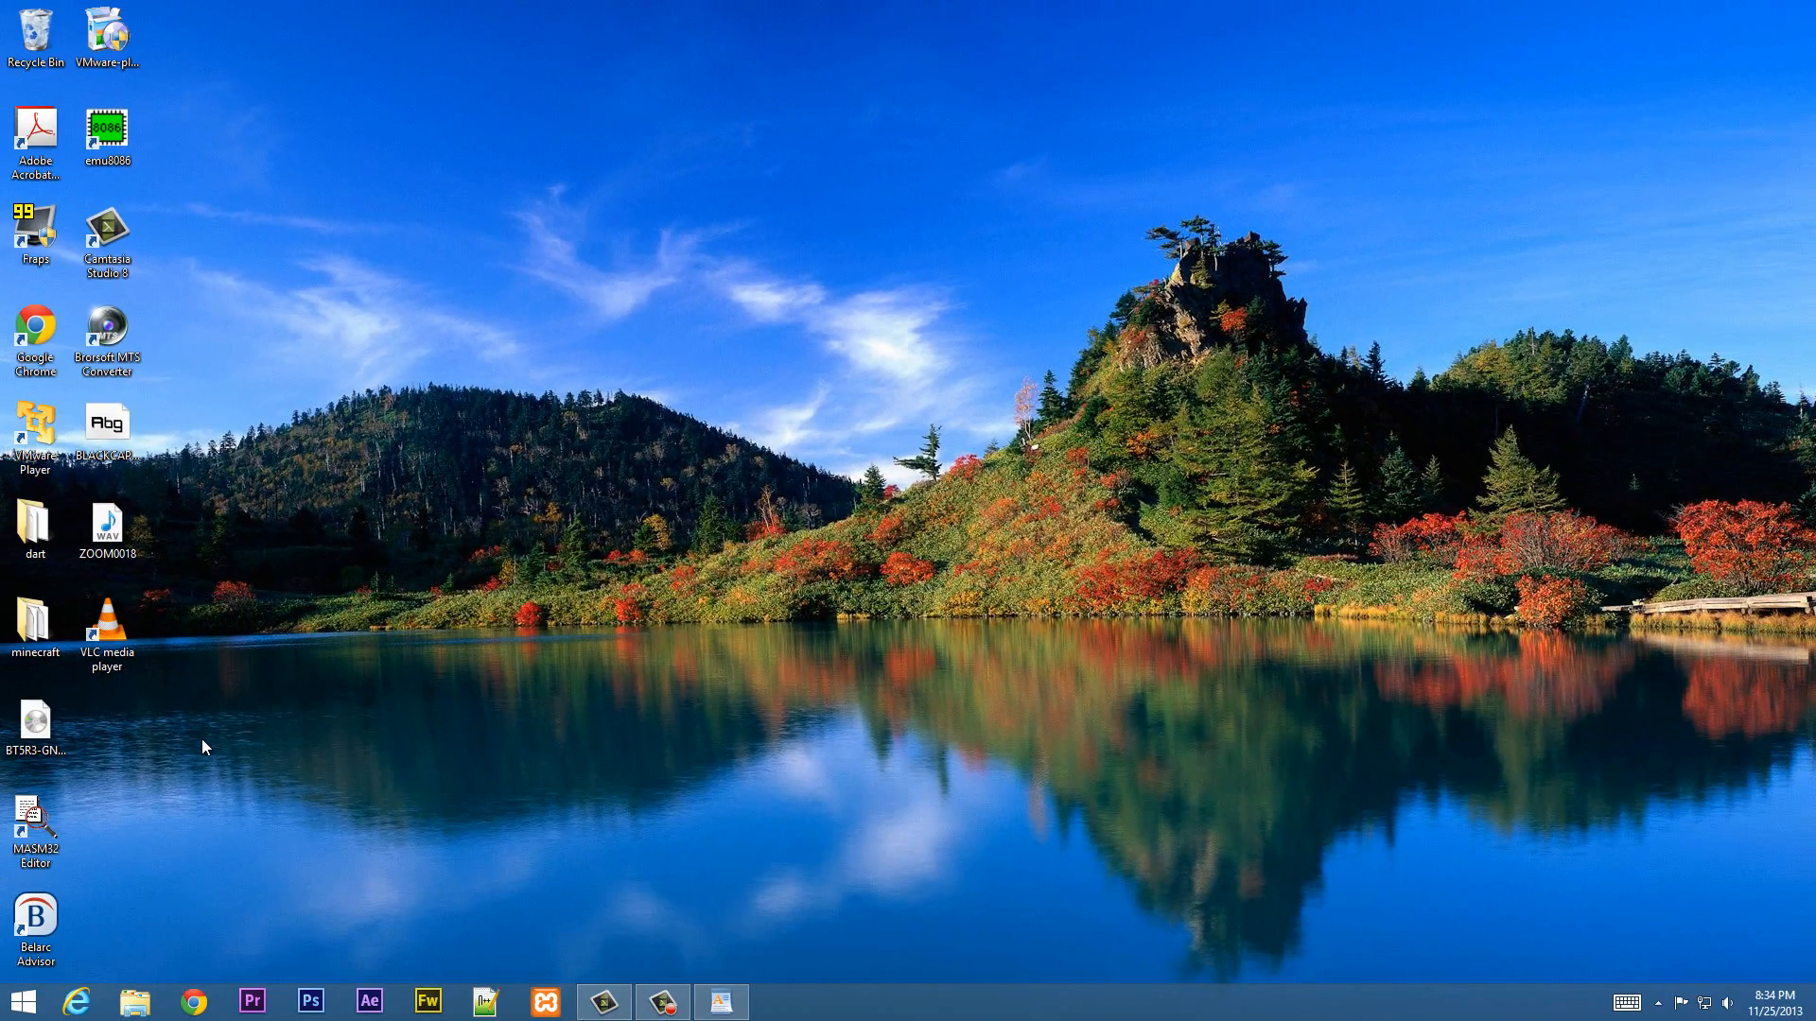
Create a new desktop folder and name it with the pasted GodMode GUID string
{"action": "right_click", "coordinate": [201, 743]}
{"action": "mouse_move", "coordinate": [355, 795]}
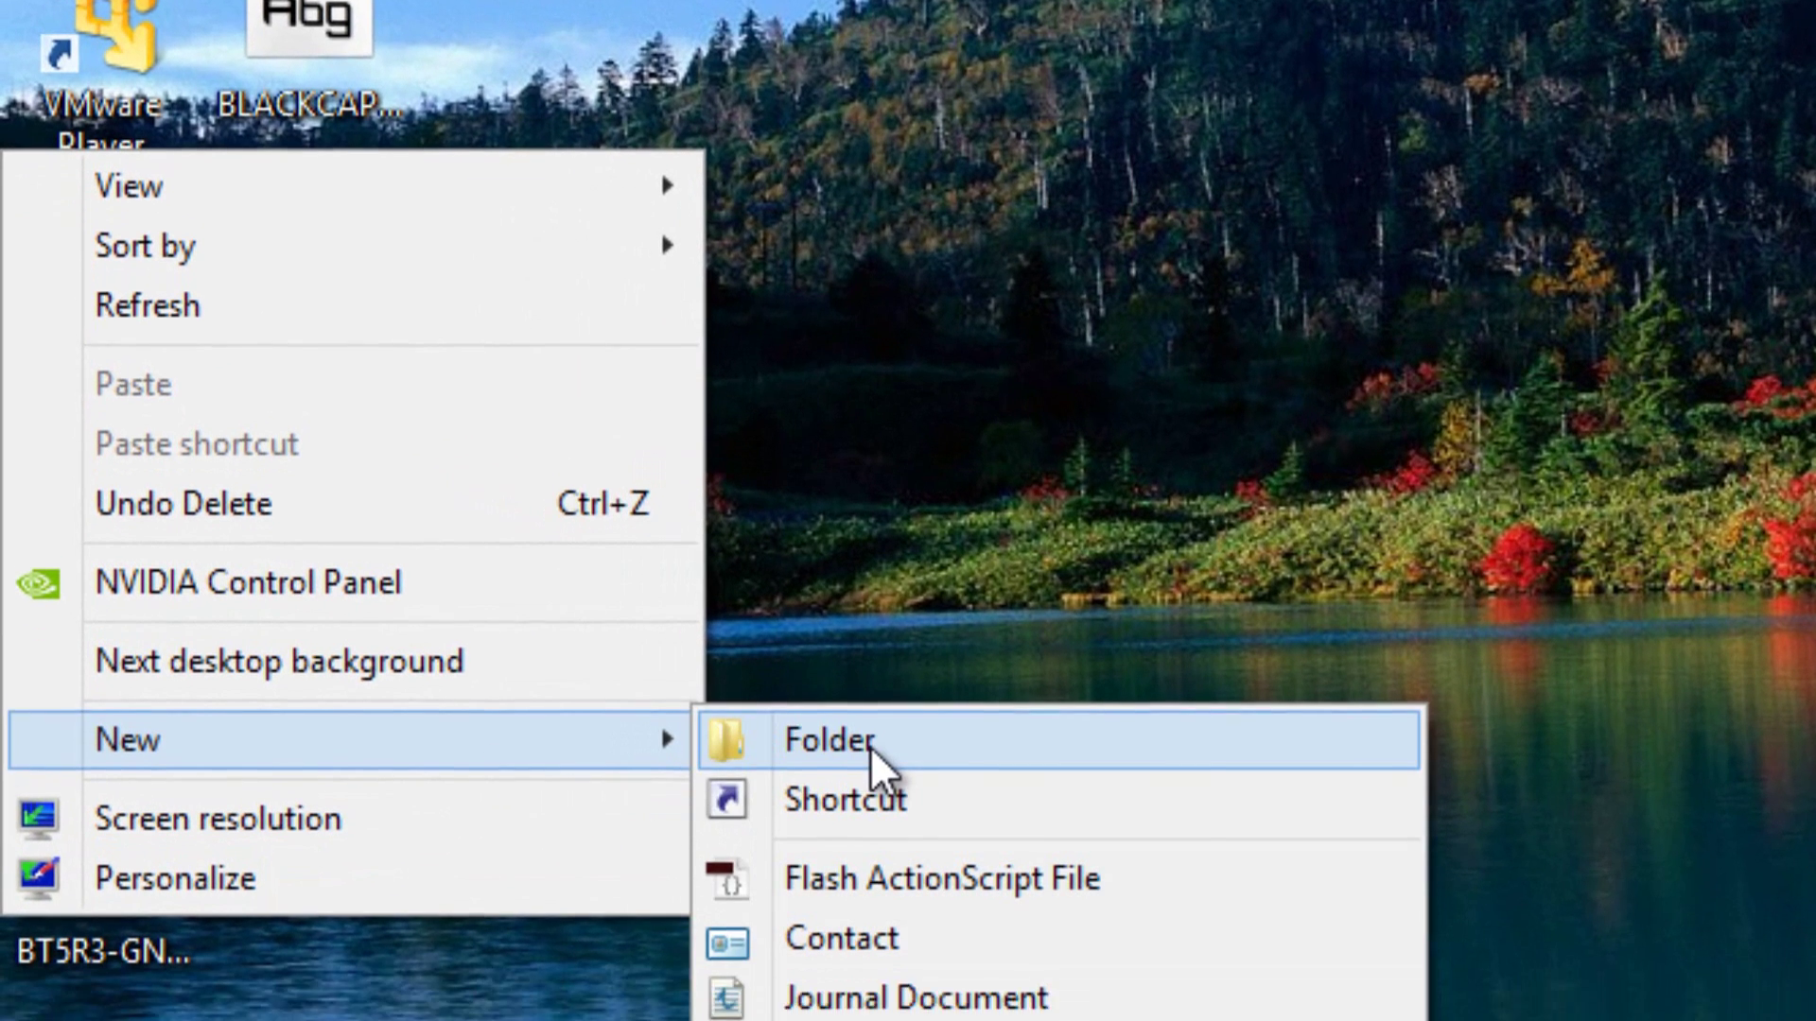
{"action": "left_click", "coordinate": [870, 802]}
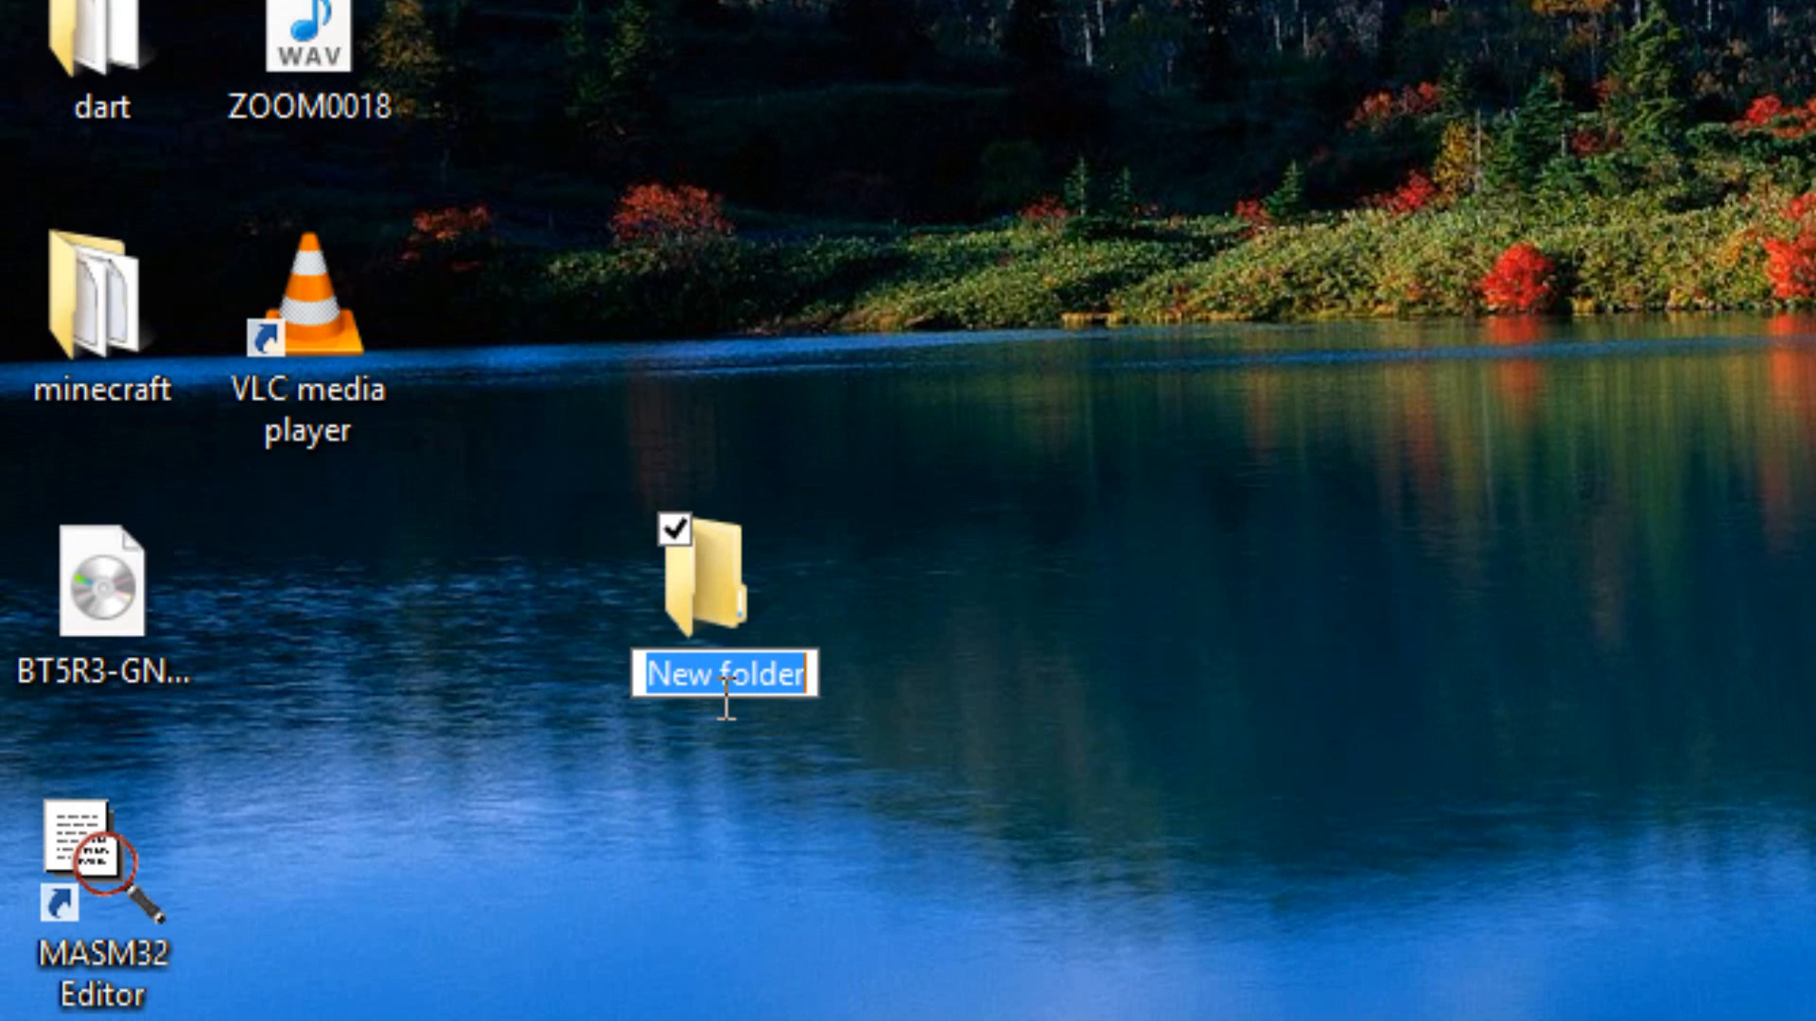
{"action": "right_click", "coordinate": [738, 682]}
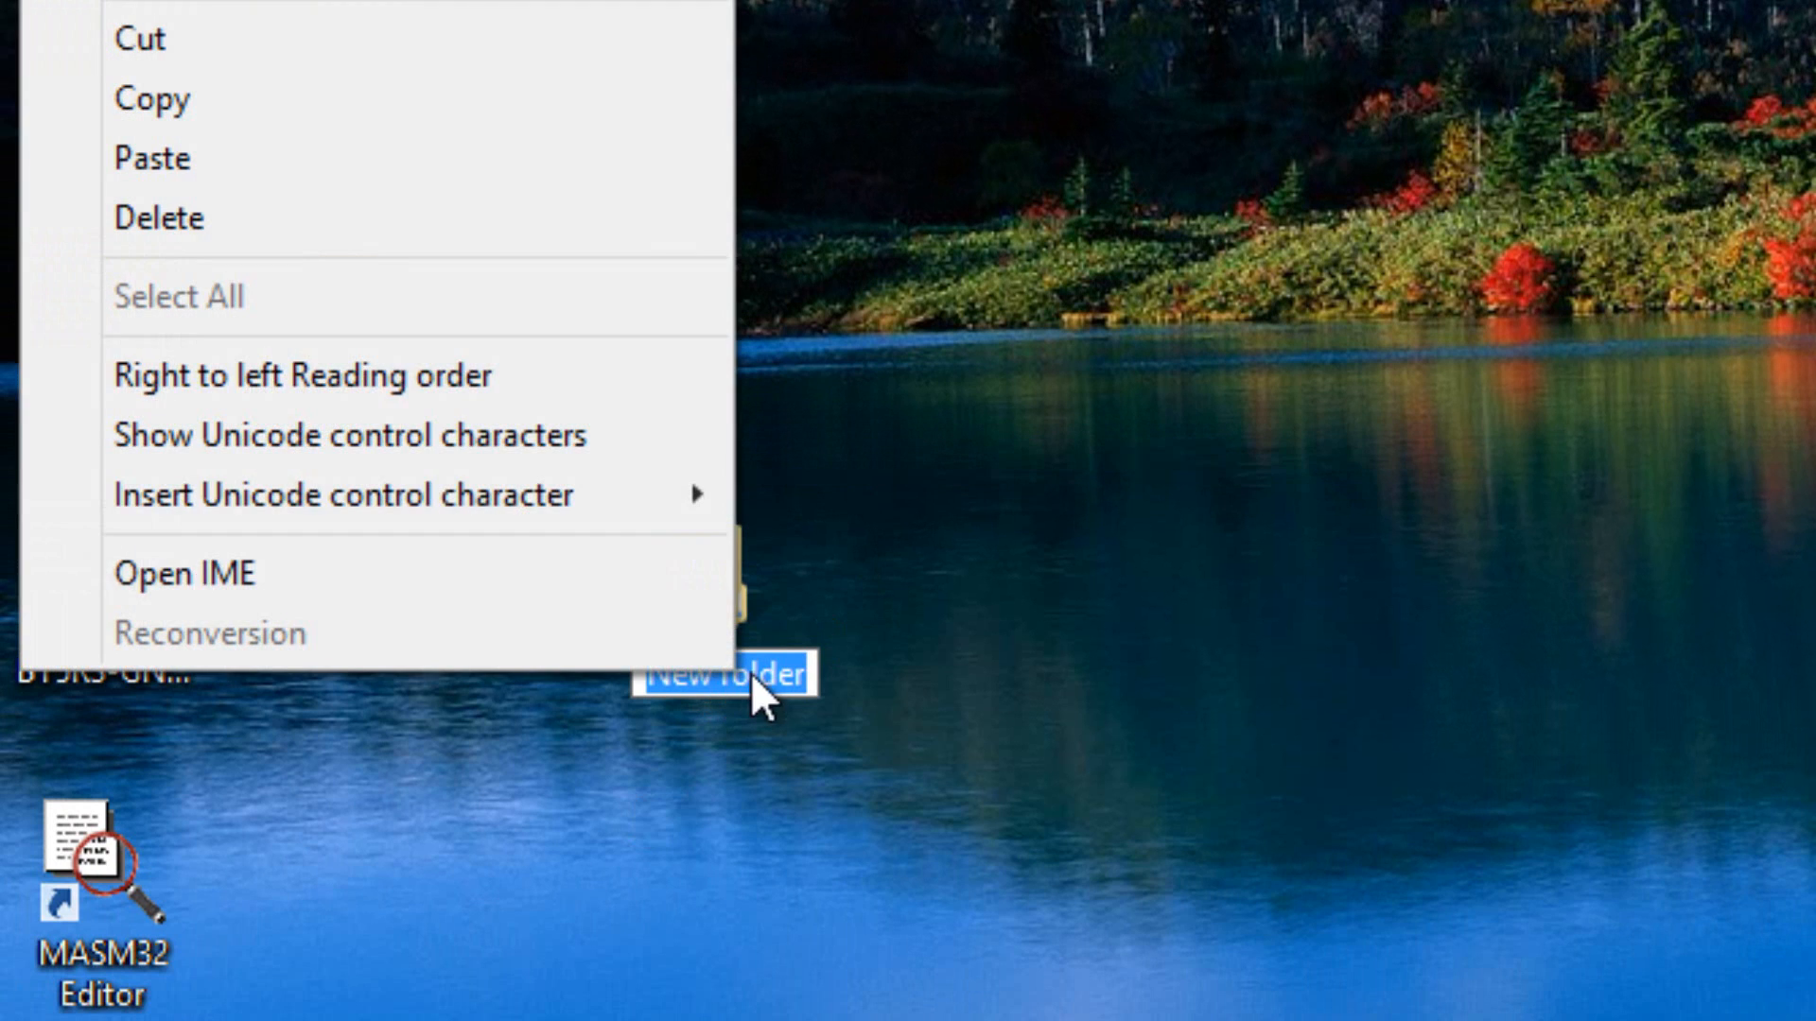
{"action": "left_click", "coordinate": [288, 158]}
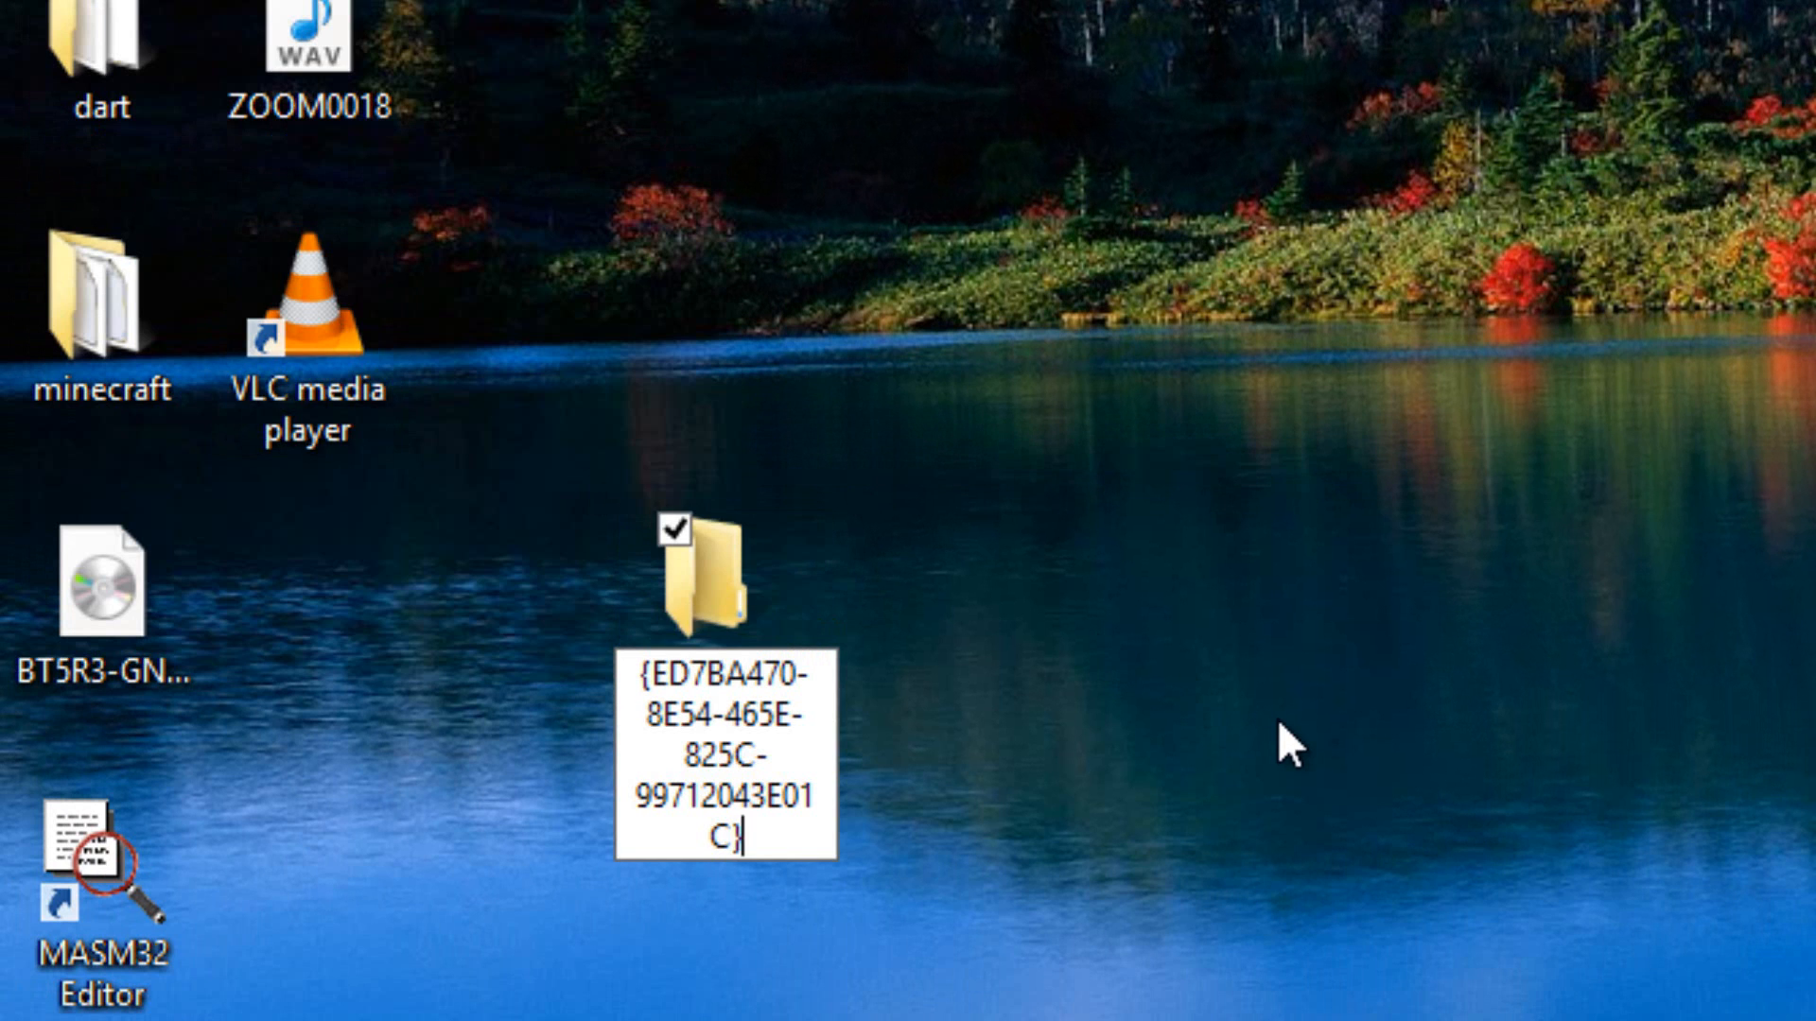
{"action": "key", "text": "Return"}
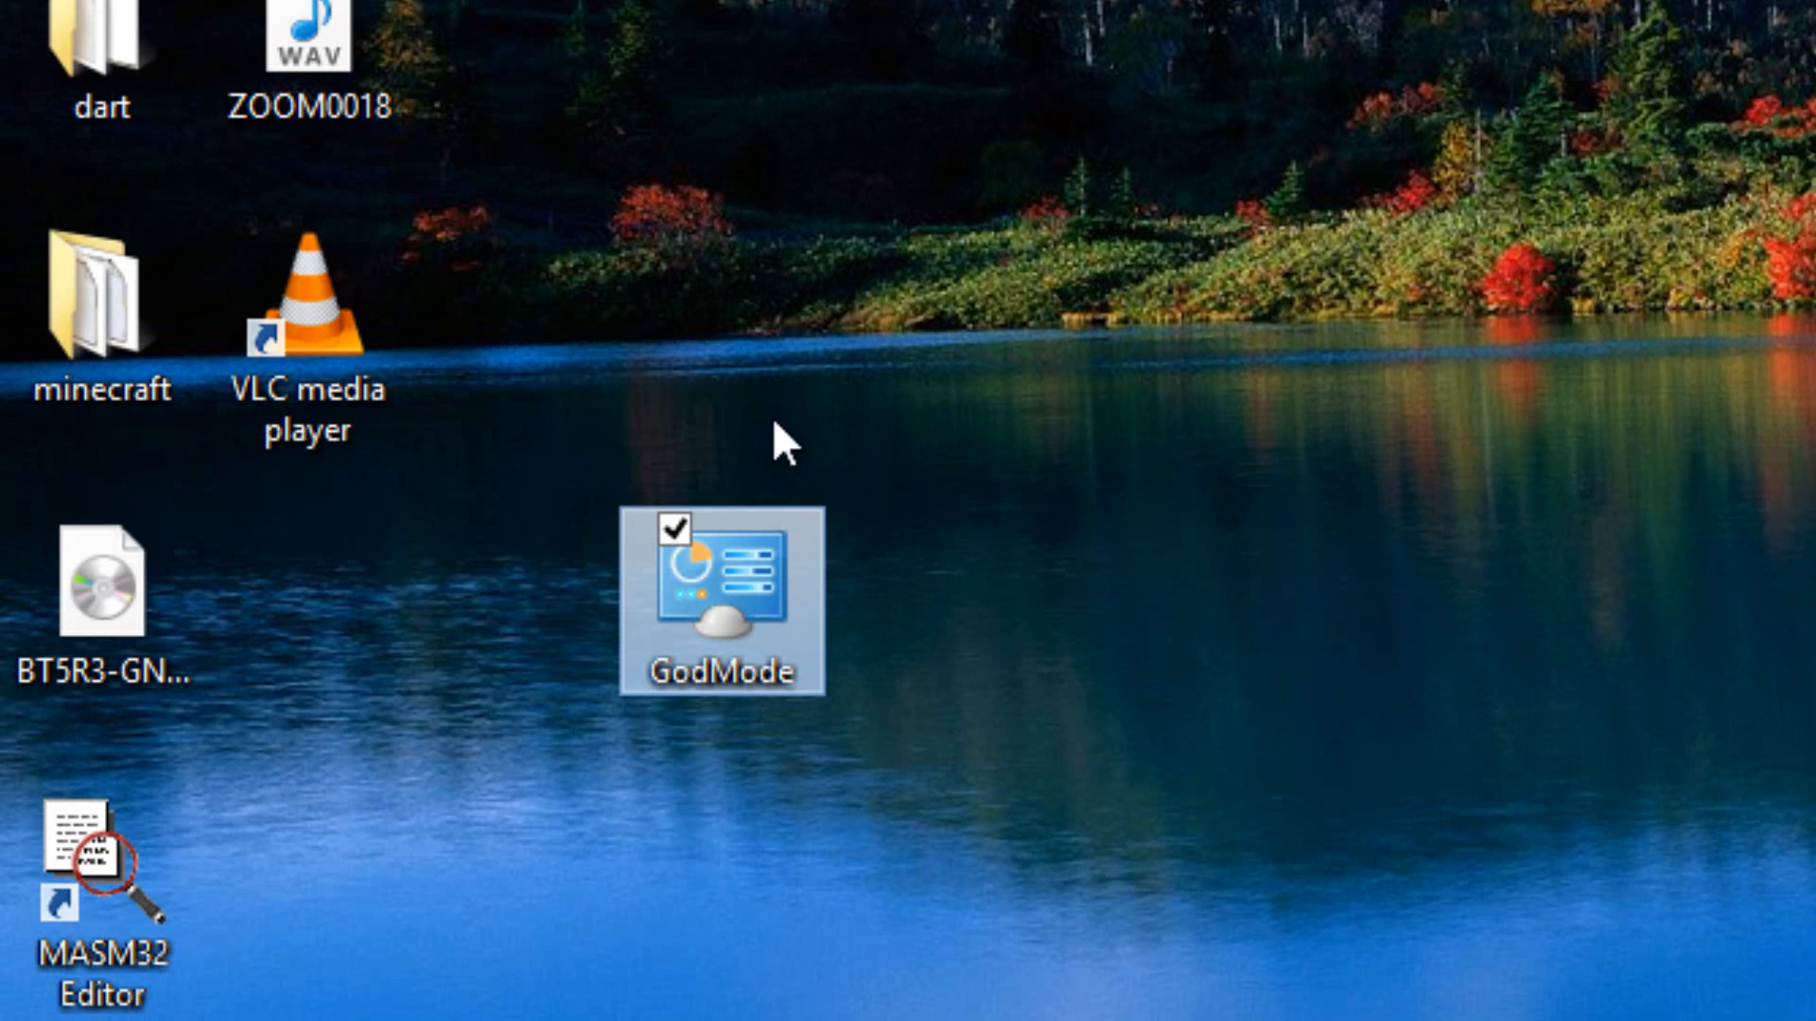
Move the GodMode icon to the top row beside VMware
{"action": "left_click_drag", "start_coordinate": [739, 582], "coordinate": [540, 187]}
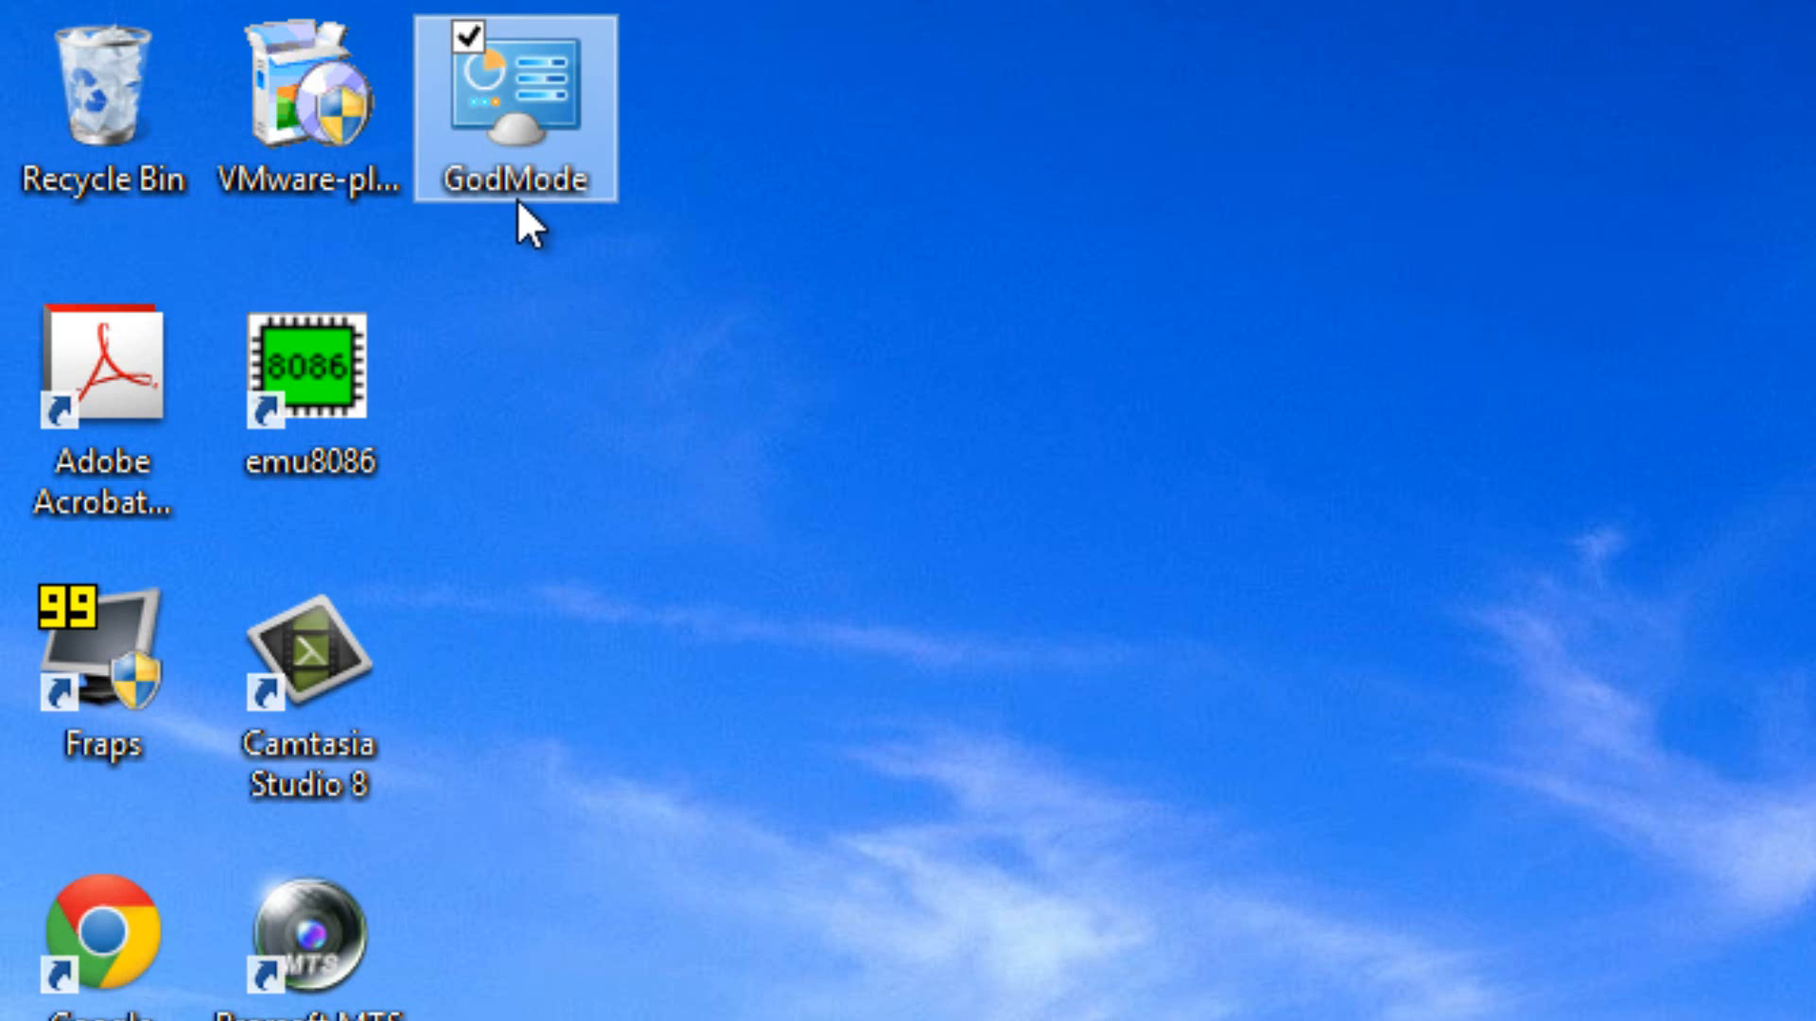
Open the GodMode folder to list all settings from Action Center to Work Folders
{"action": "double_click", "coordinate": [558, 71]}
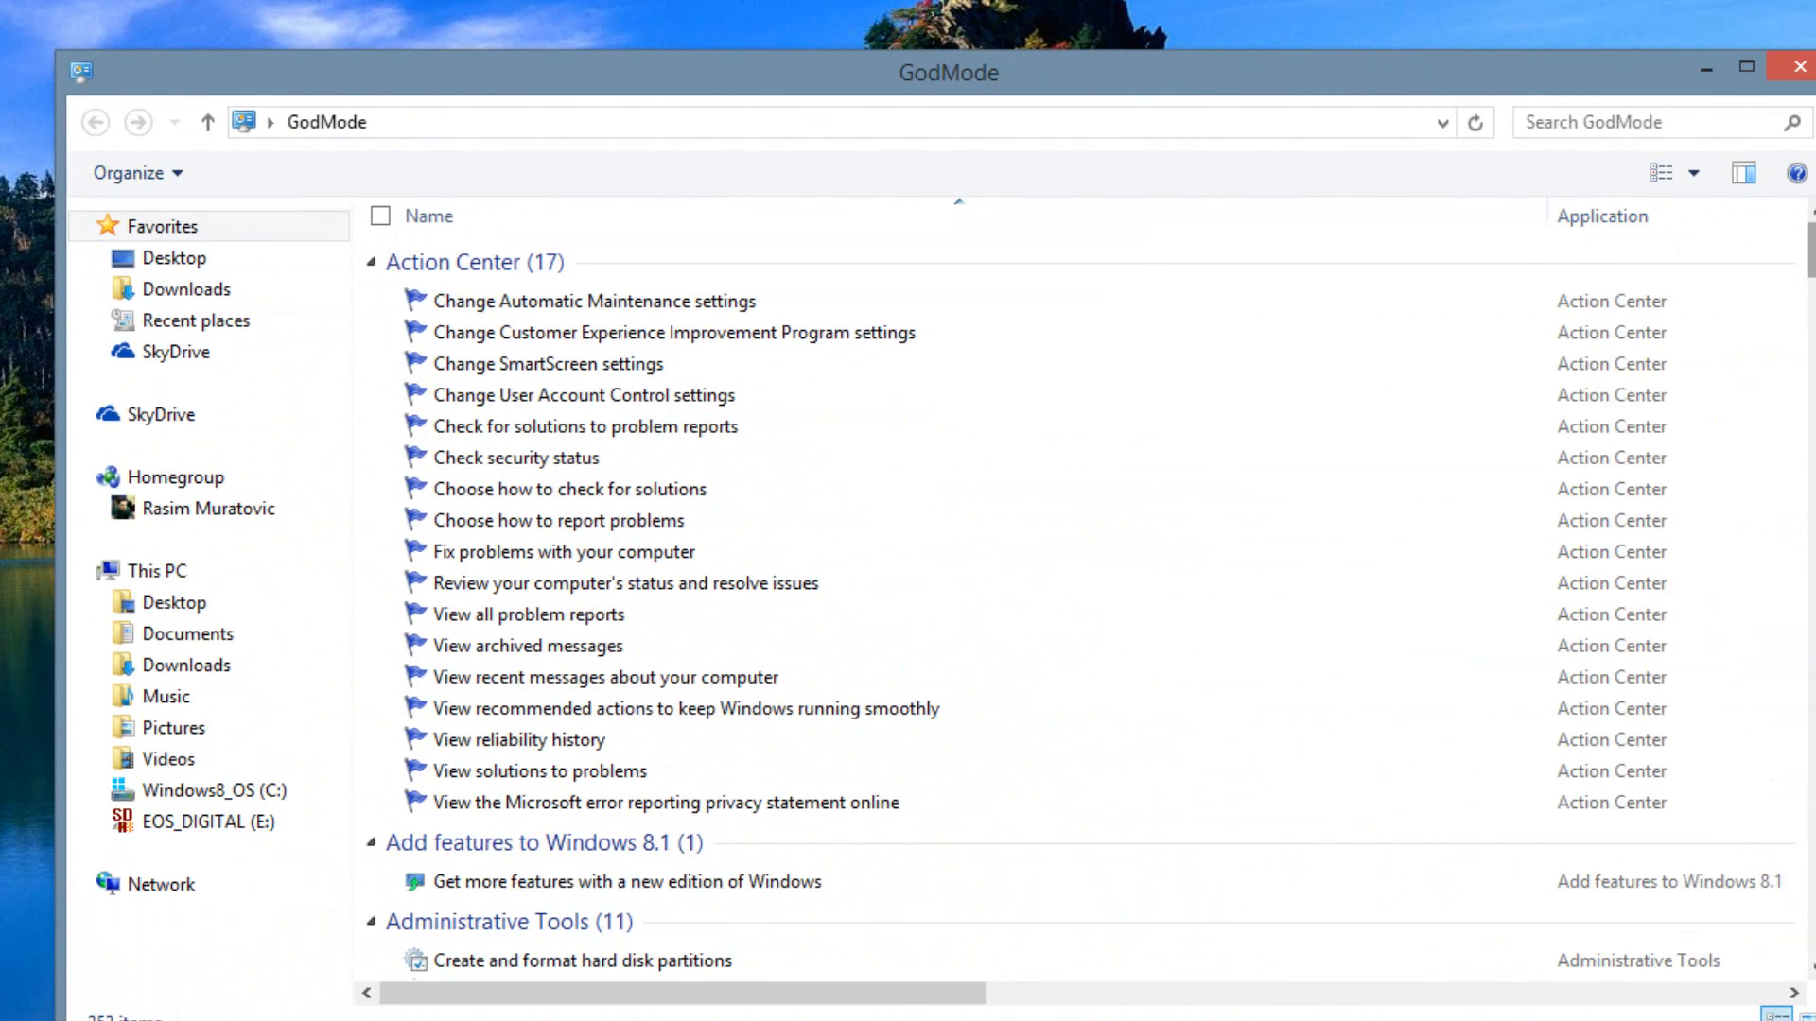
{"action": "scroll", "coordinate": [1575, 263], "scroll_direction": "down", "scroll_amount": 5}
{"action": "scroll", "coordinate": [1575, 283], "scroll_direction": "up", "scroll_amount": 5}
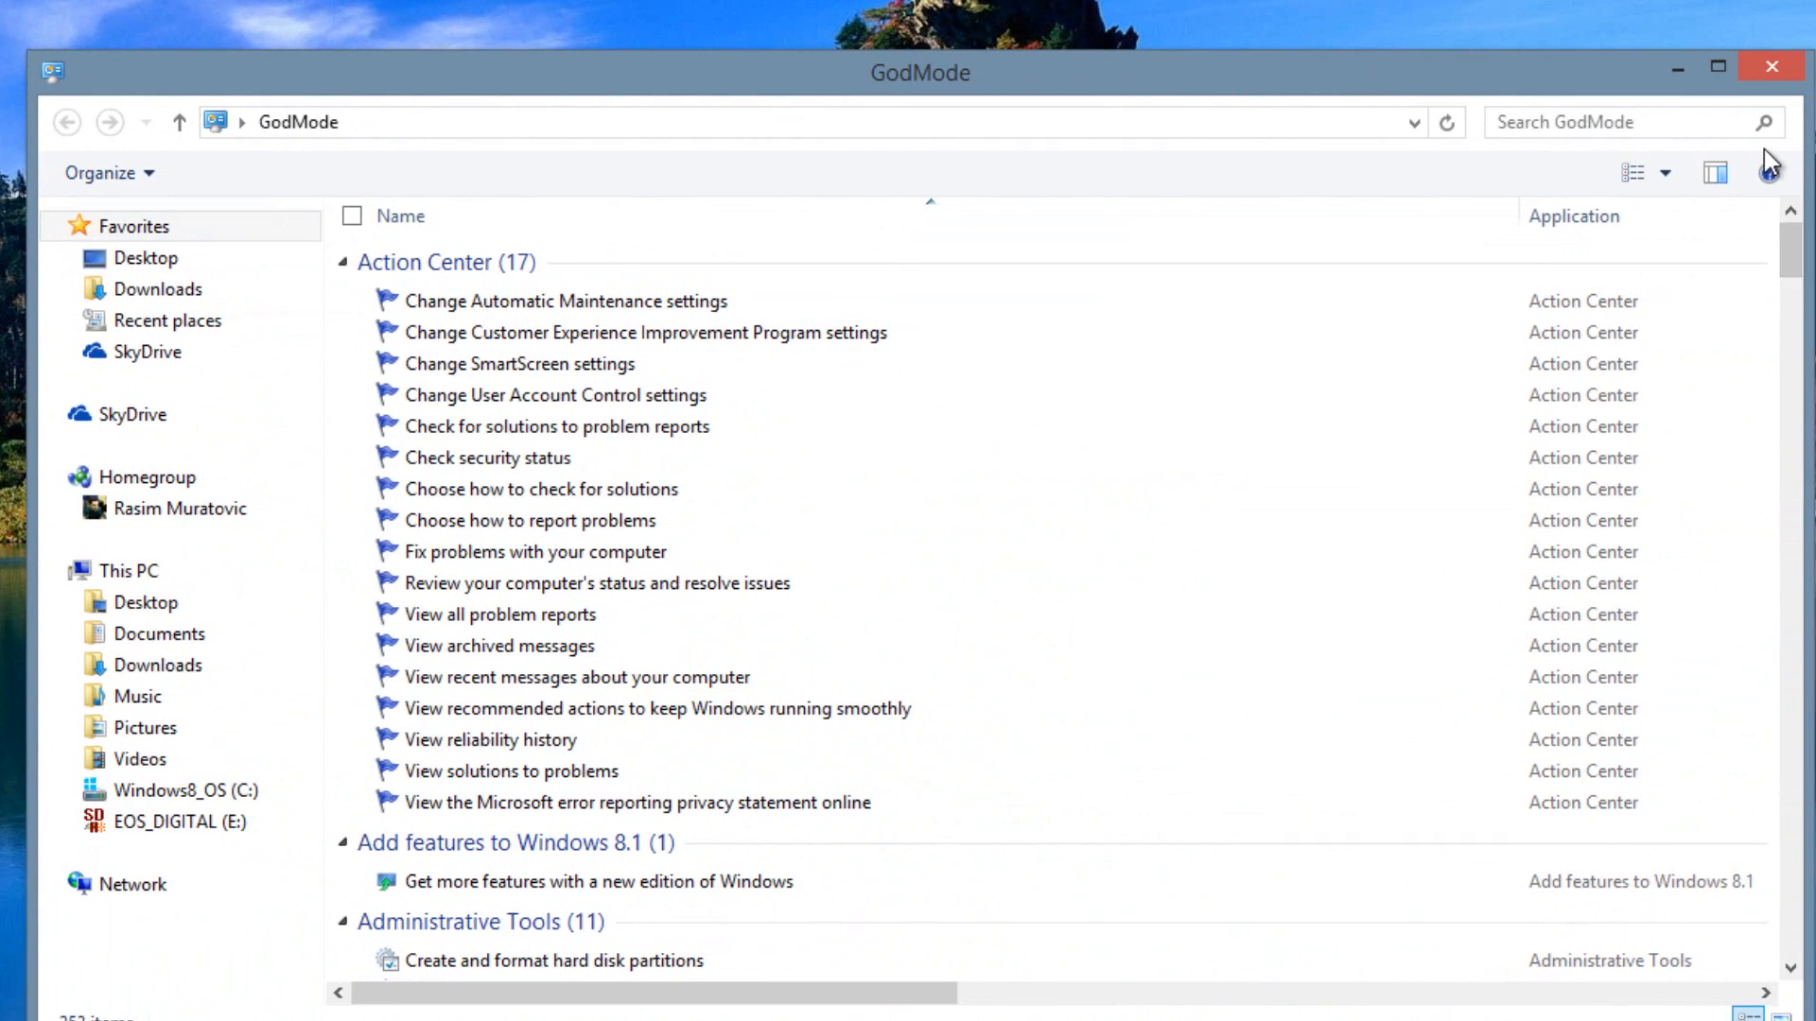
{"action": "left_click_drag", "start_coordinate": [1797, 275], "coordinate": [1752, 991]}
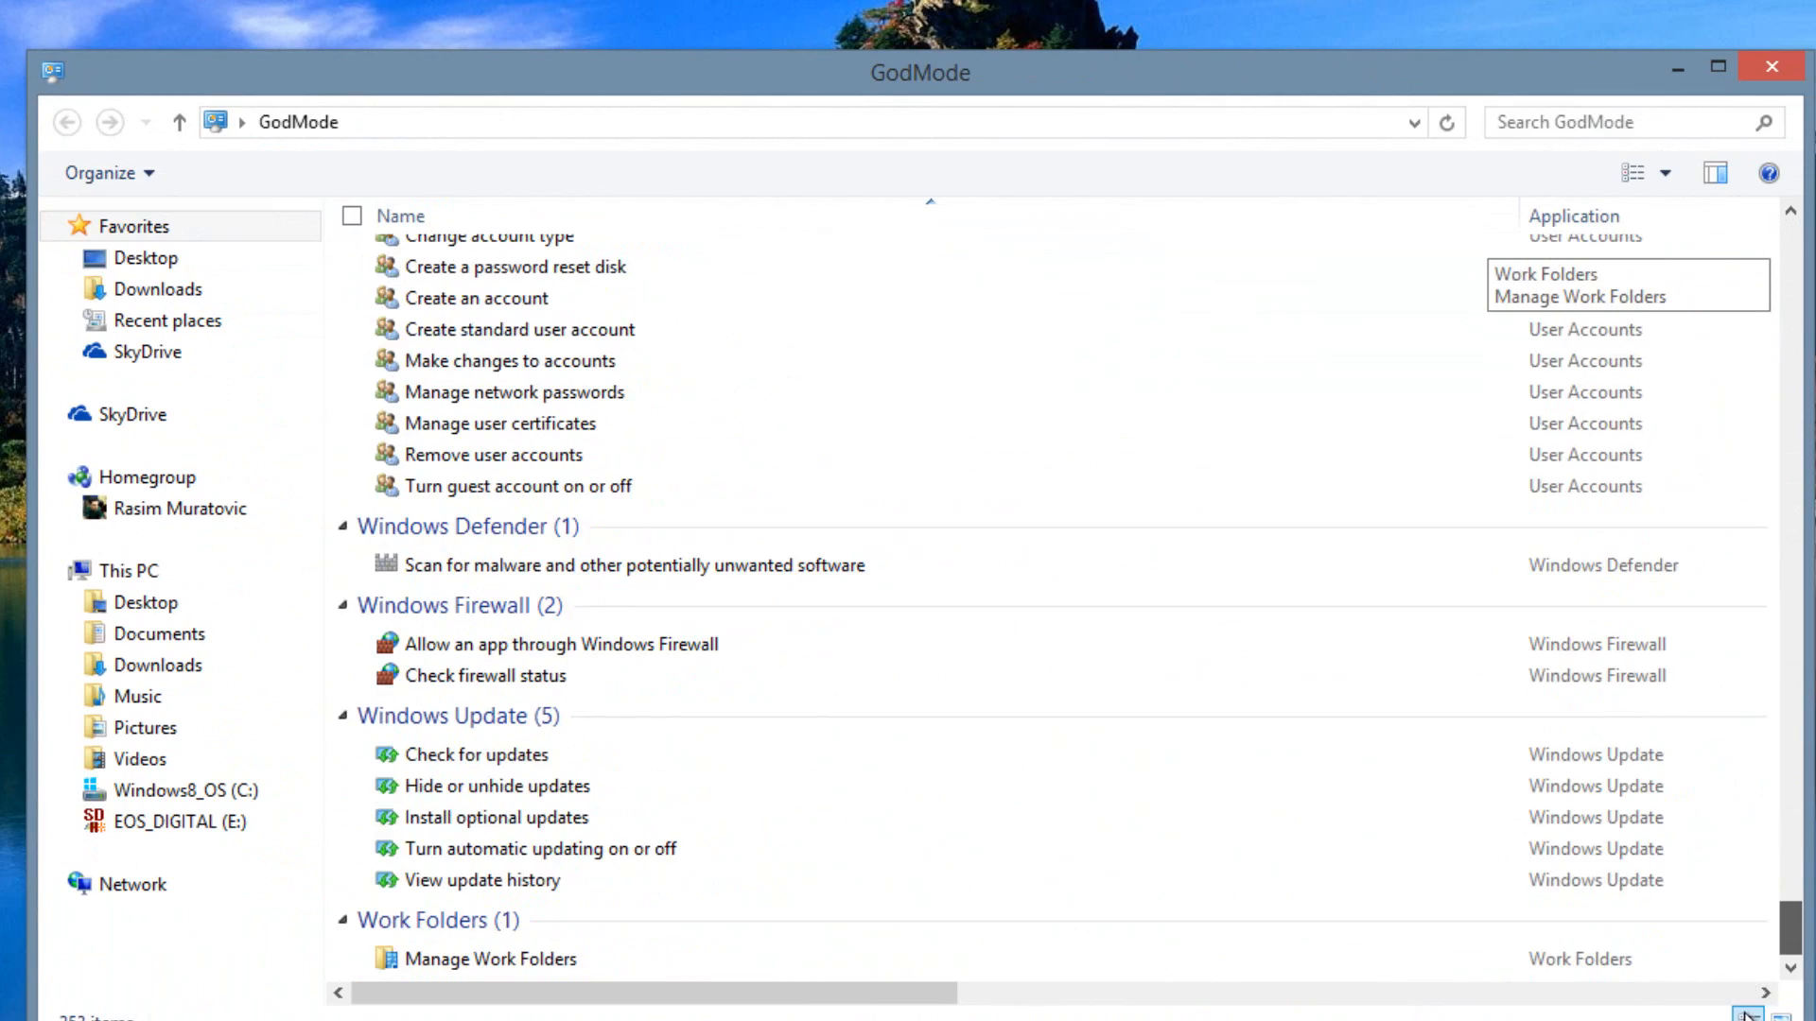
{"action": "left_click_drag", "start_coordinate": [1752, 990], "coordinate": [1752, 241]}
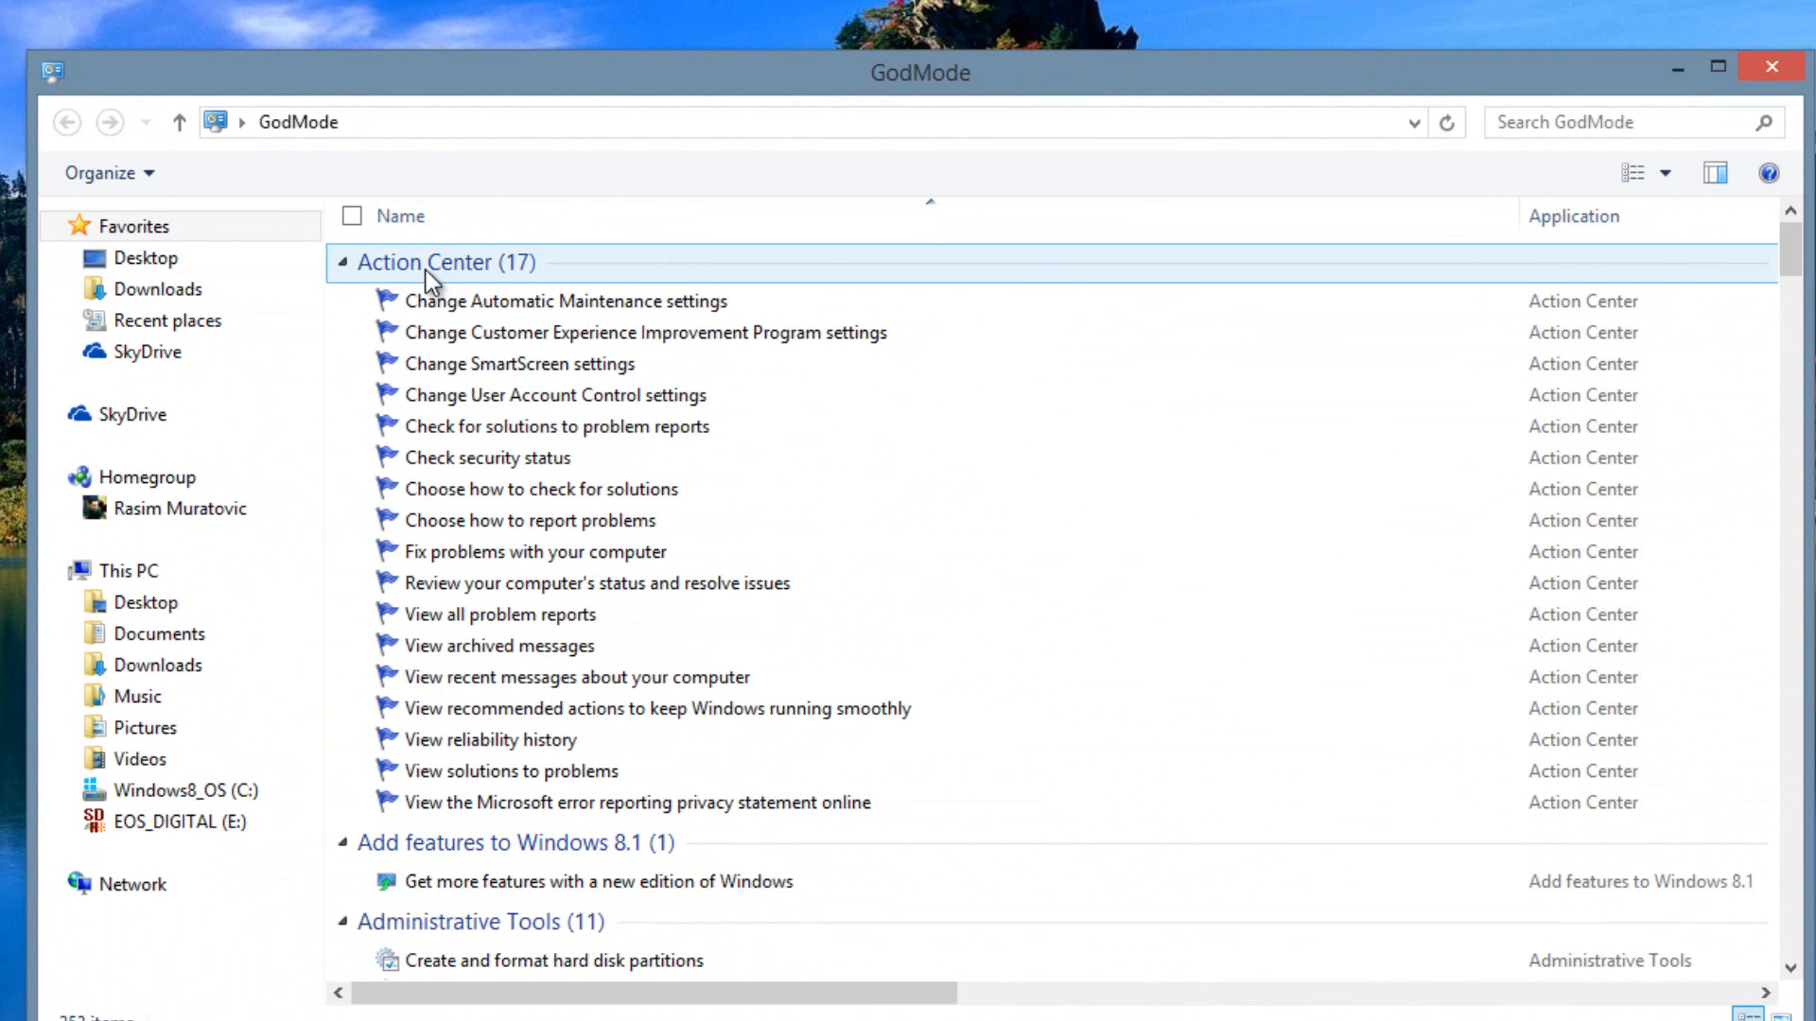
{"action": "scroll", "coordinate": [483, 511], "scroll_direction": "down", "scroll_amount": 1}
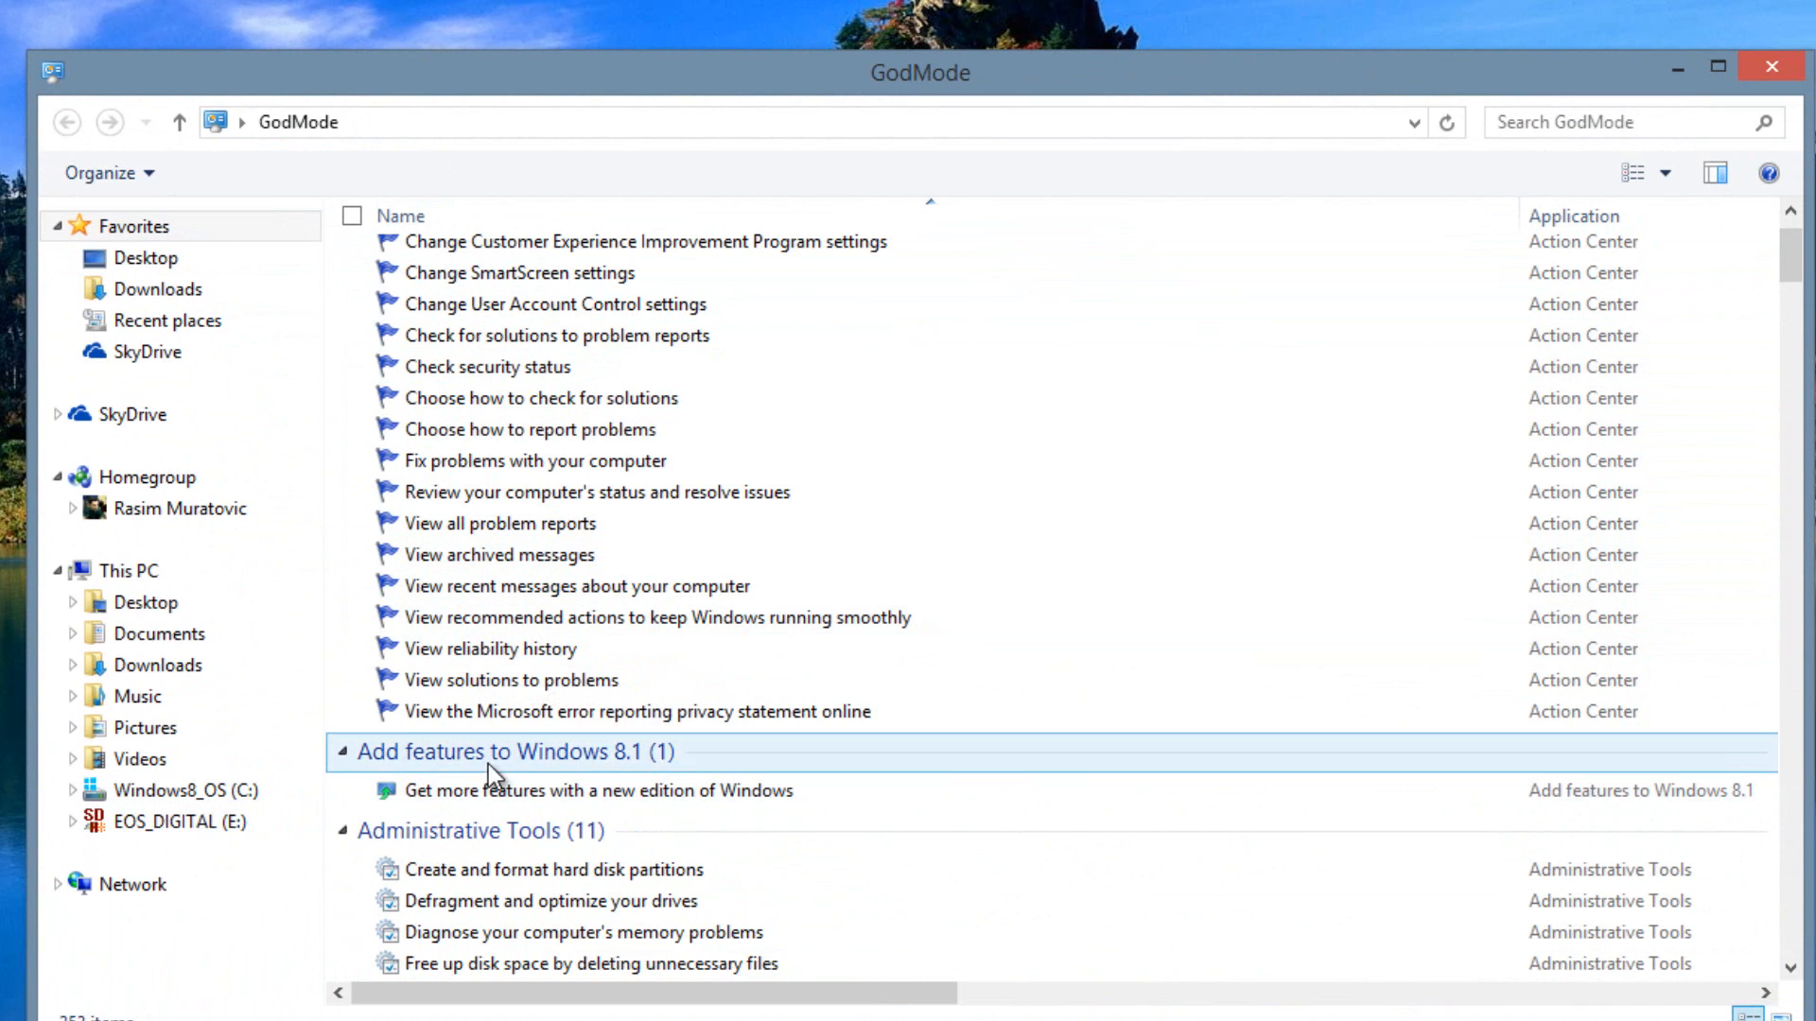
{"action": "scroll", "coordinate": [489, 765], "scroll_direction": "down", "scroll_amount": 1}
{"action": "scroll", "coordinate": [543, 794], "scroll_direction": "down", "scroll_amount": 1}
{"action": "scroll", "coordinate": [533, 775], "scroll_direction": "down", "scroll_amount": 2}
{"action": "scroll", "coordinate": [490, 844], "scroll_direction": "down", "scroll_amount": 3}
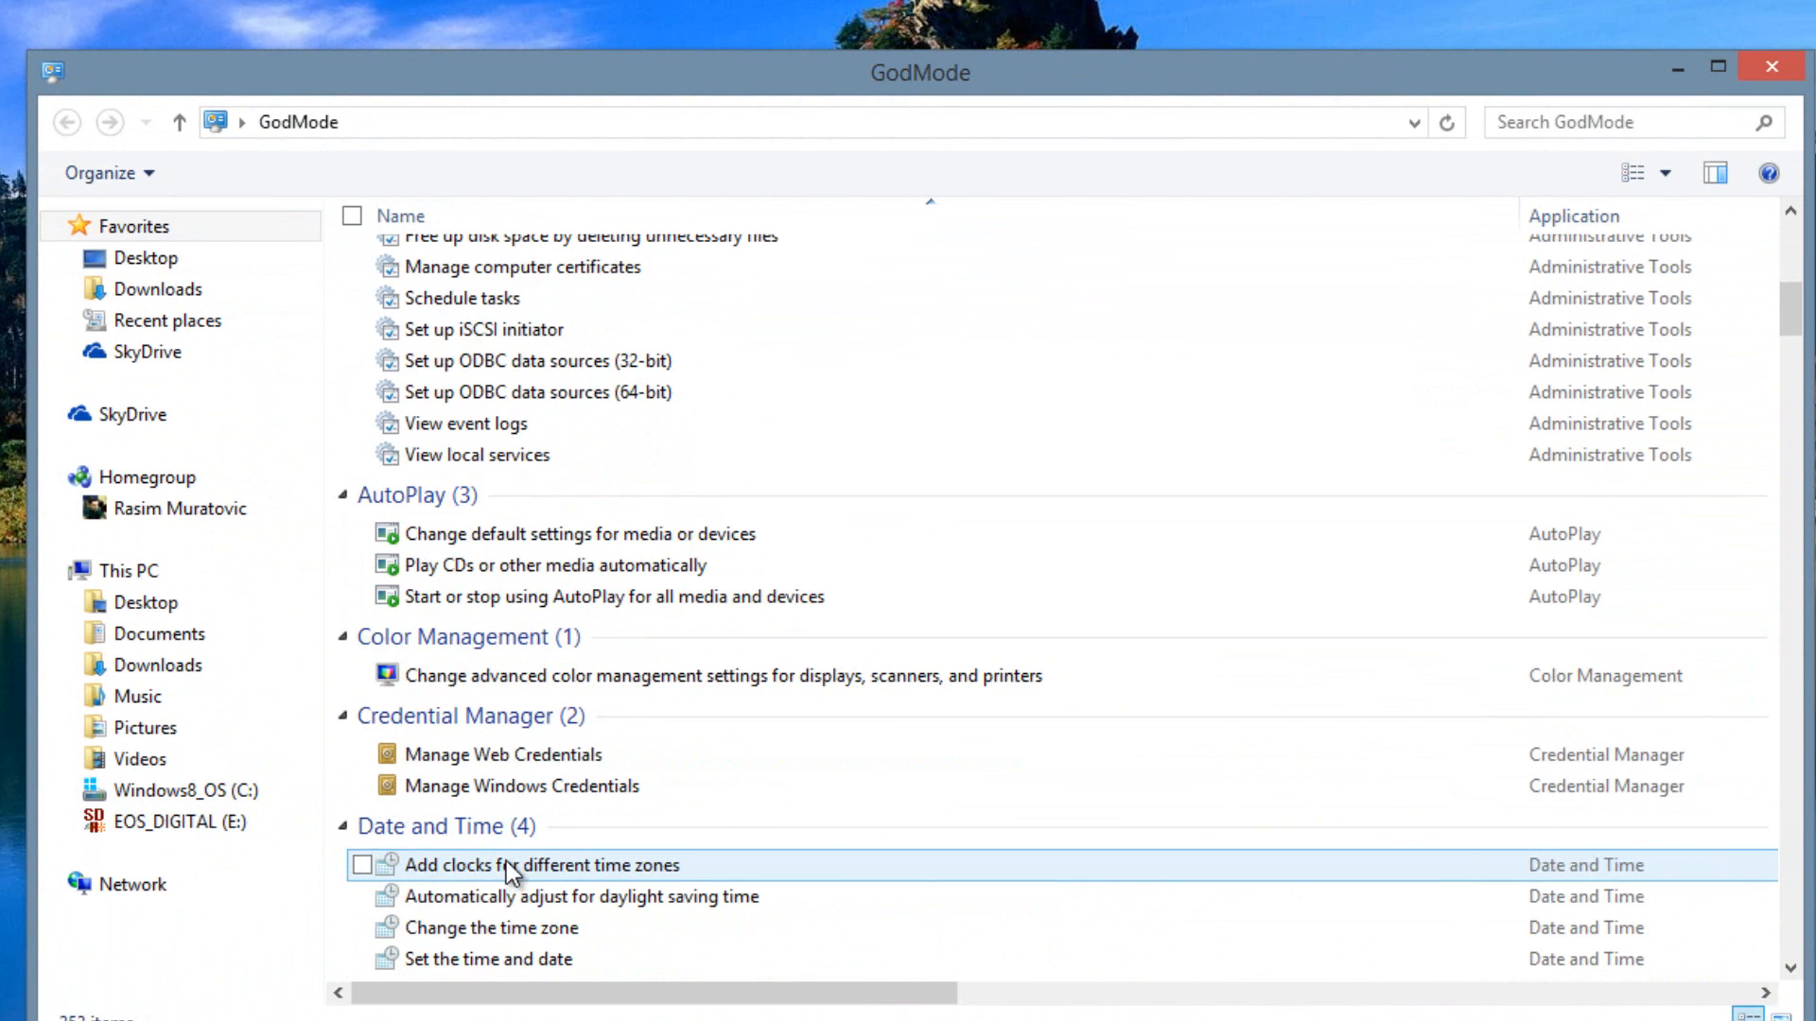
{"action": "scroll", "coordinate": [525, 818], "scroll_direction": "down", "scroll_amount": 2}
{"action": "scroll", "coordinate": [526, 820], "scroll_direction": "down", "scroll_amount": 5}
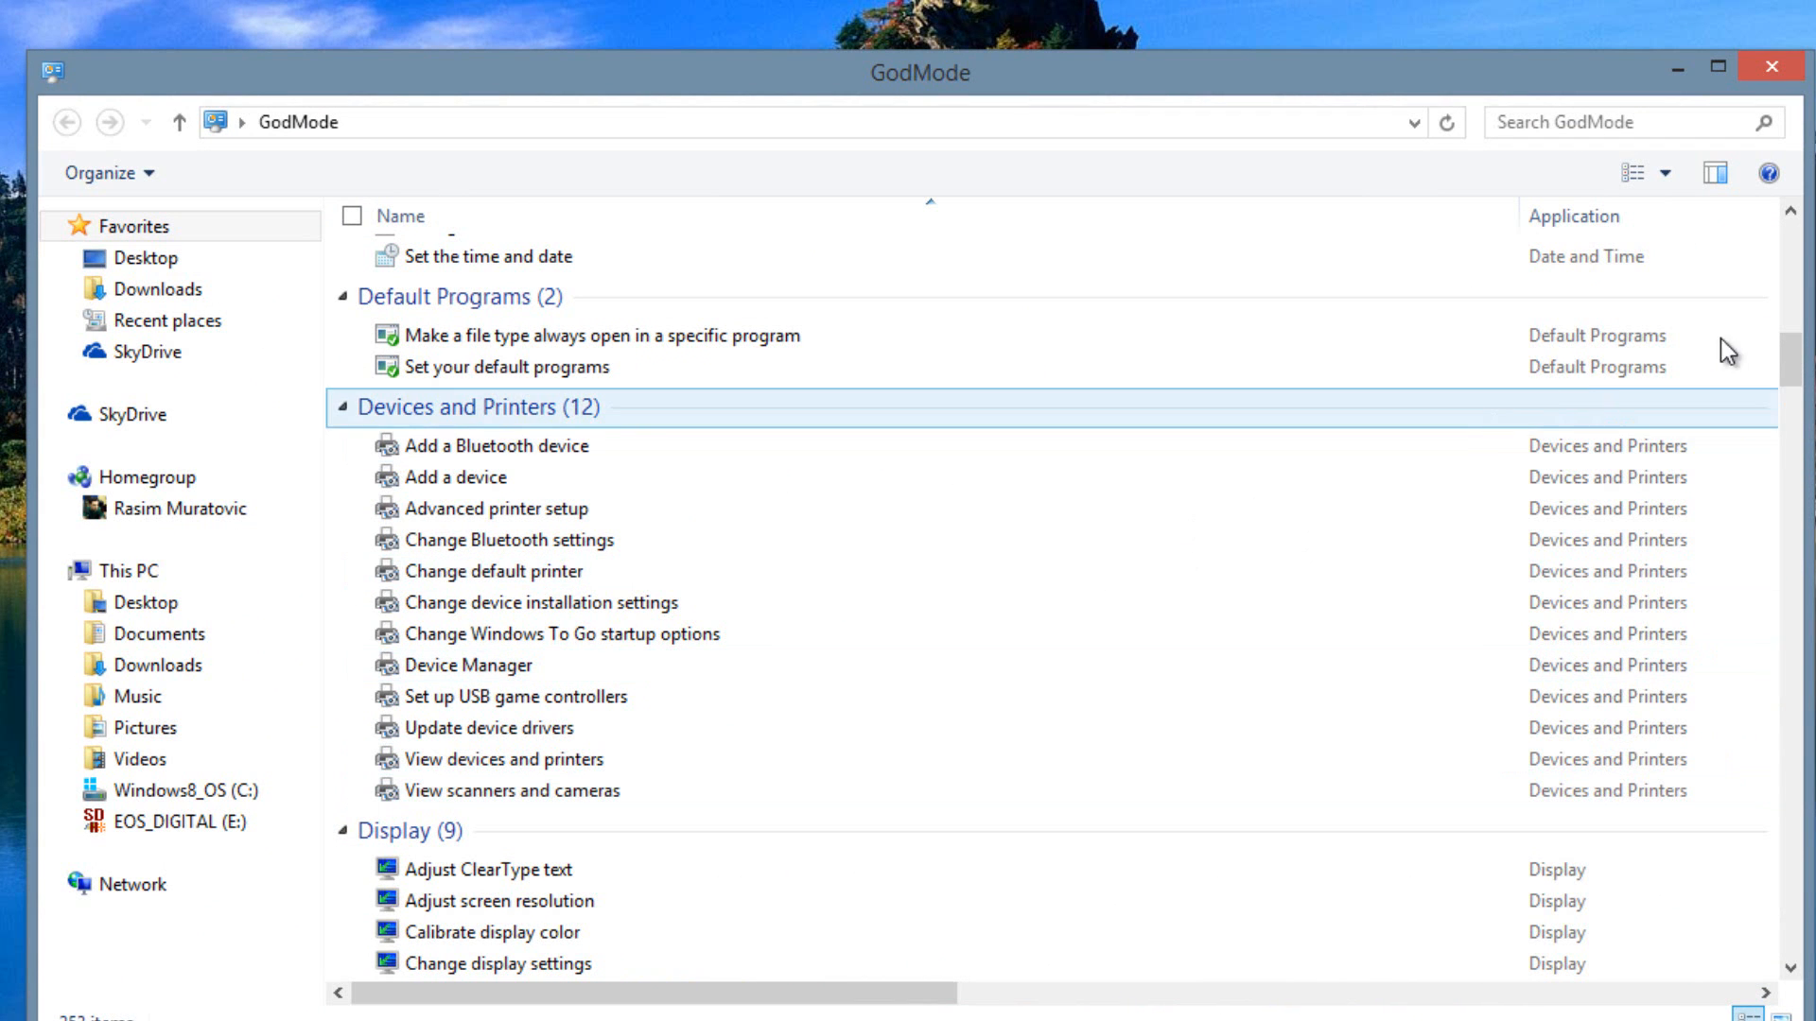
{"action": "mouse_move", "coordinate": [1782, 381]}
{"action": "left_mouse_down"}
{"action": "mouse_move", "coordinate": [1716, 770]}
{"action": "mouse_move", "coordinate": [1759, 936]}
{"action": "left_mouse_up"}
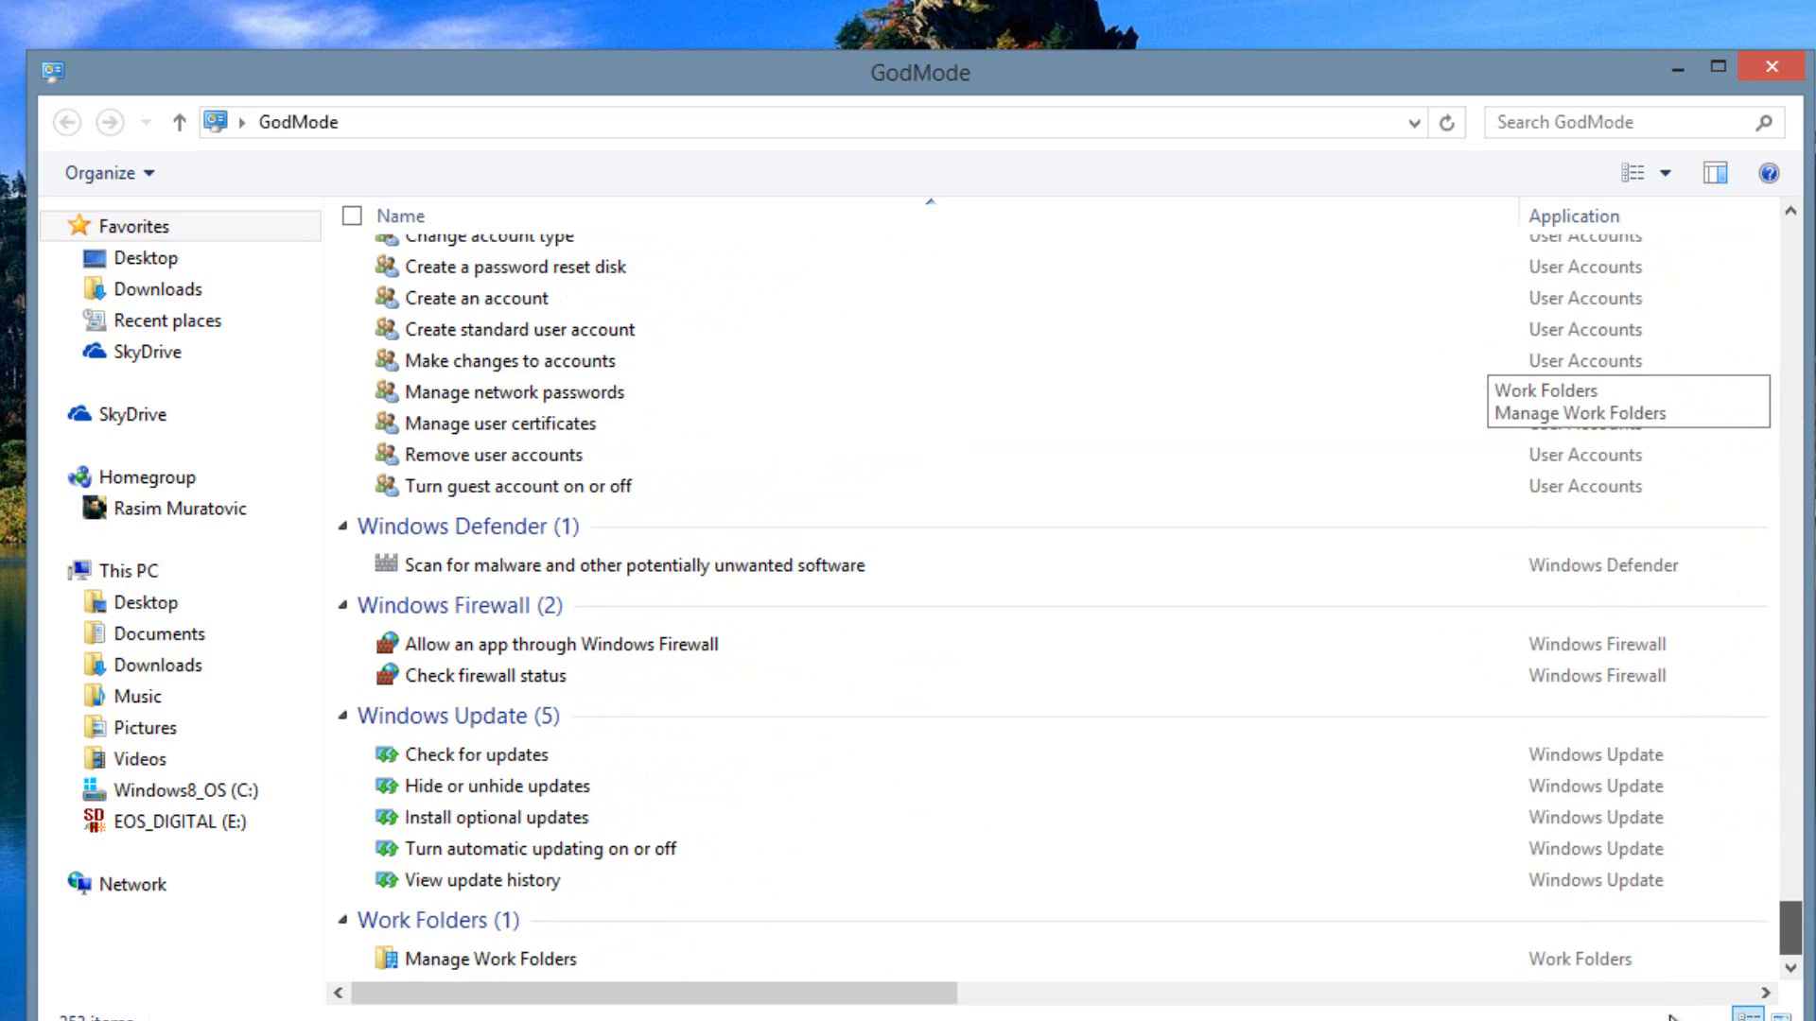